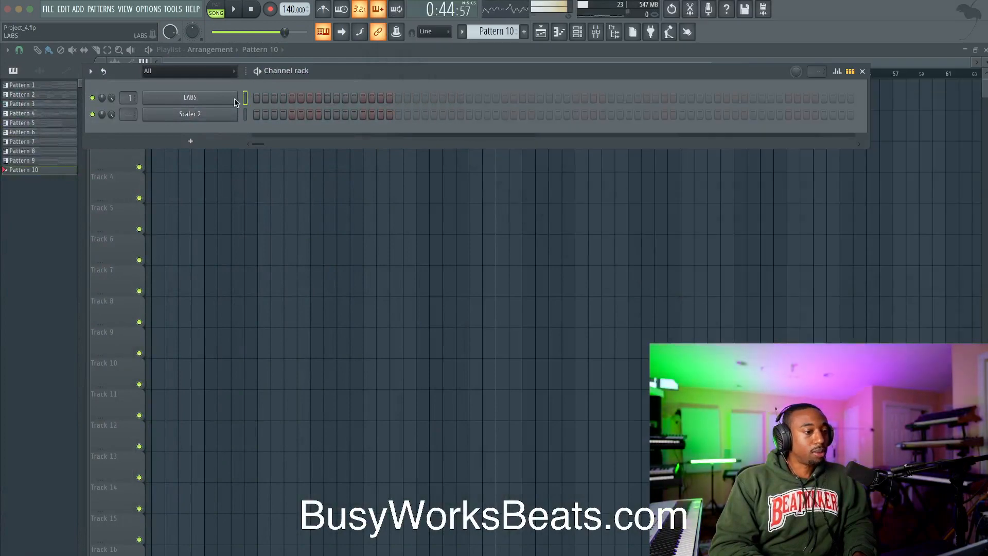
Turn on the metronome and open the LABS channel's piano roll with the instrument window closed.
left_click(233, 100)
left_click(324, 11)
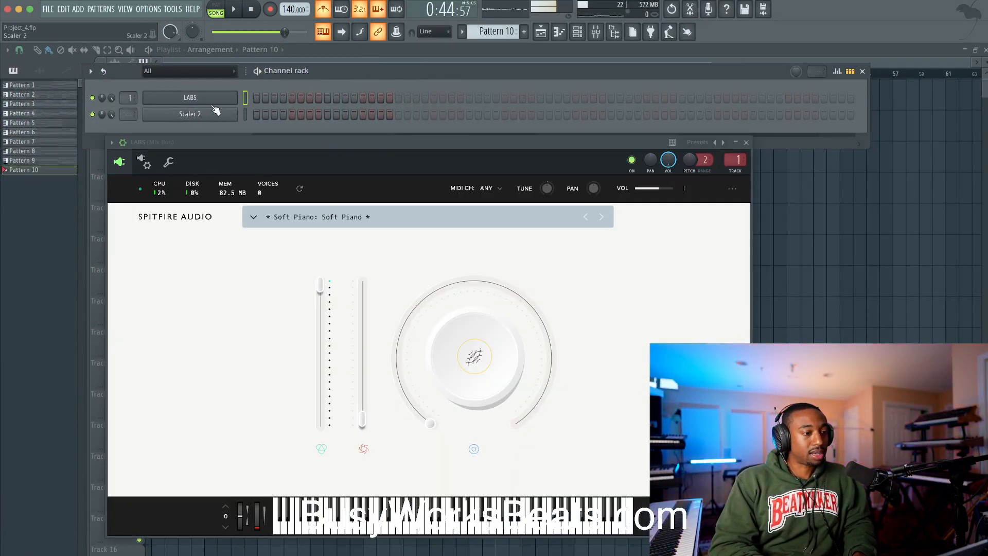
right_click(247, 99)
left_click(268, 97)
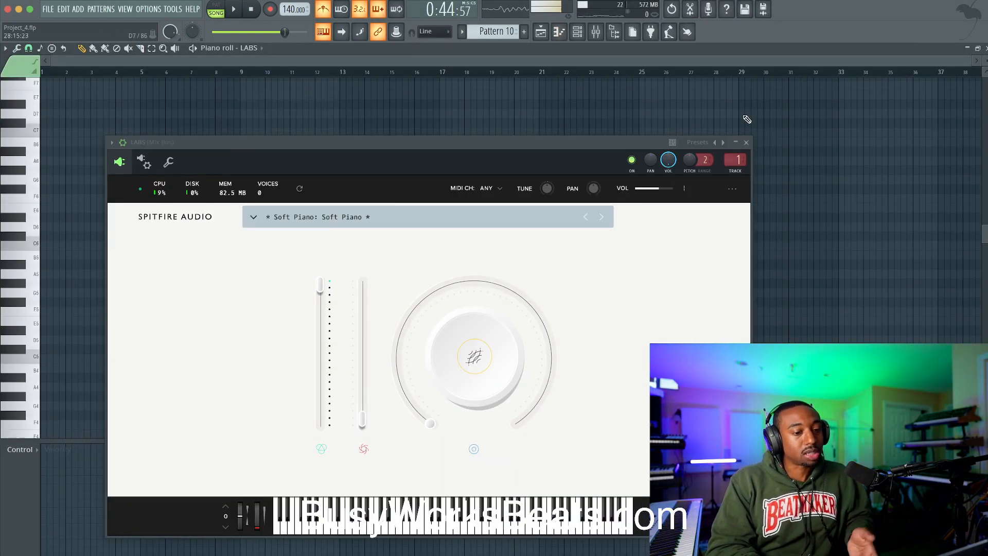
left_click(745, 143)
Place a one-bar A5 note at the start of bar 1 in the LABS piano roll.
scroll(56, 166, "down", 4)
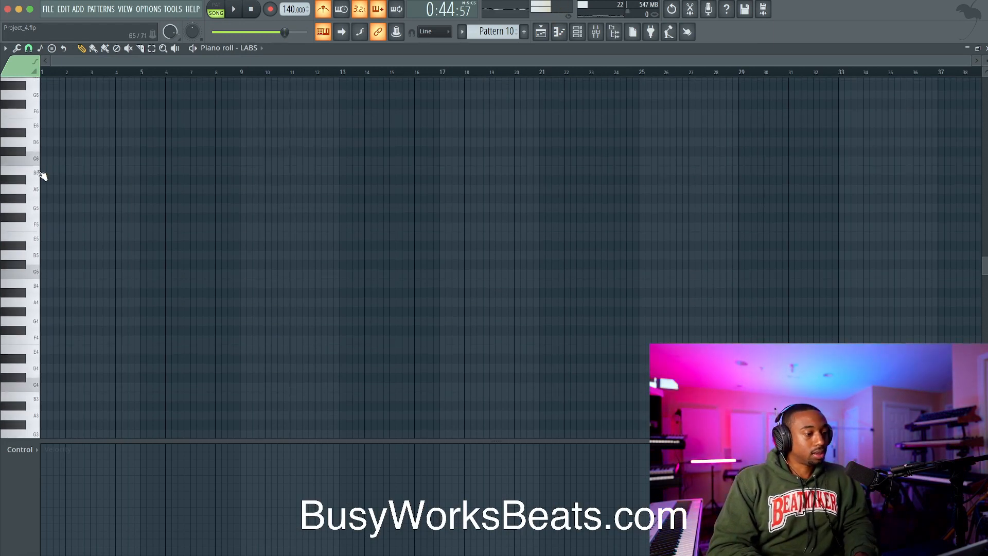
scroll(49, 180, "up", 3)
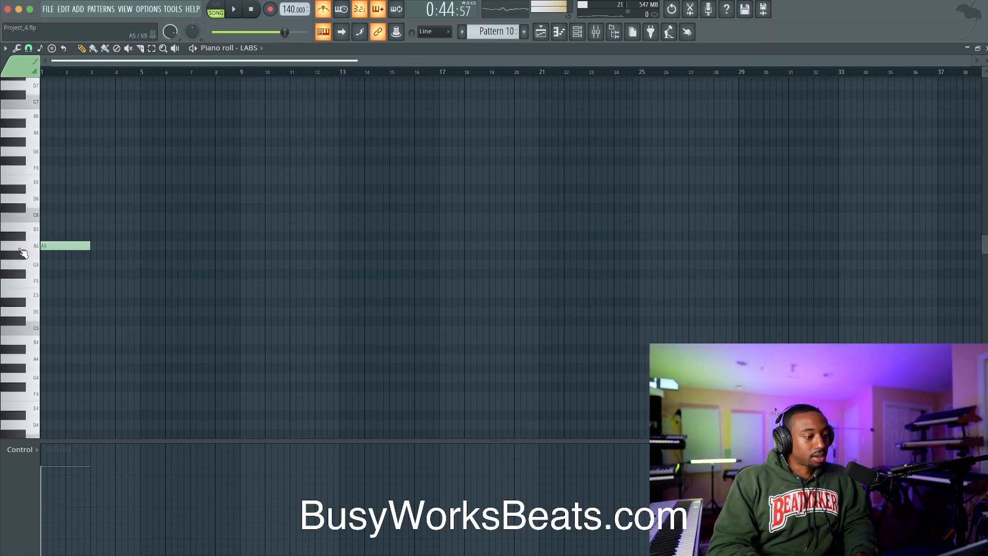
scroll(67, 246, "up", 5)
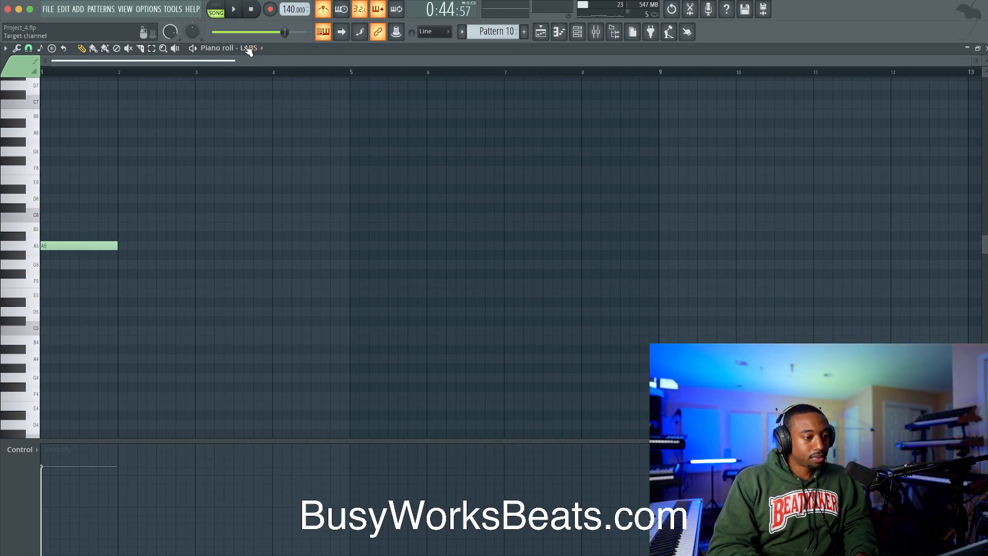
In pattern mode, shorten the A5 note to one beat and add one-beat C6, E6 and F6 notes after it to fill bar 1.
left_click(215, 8)
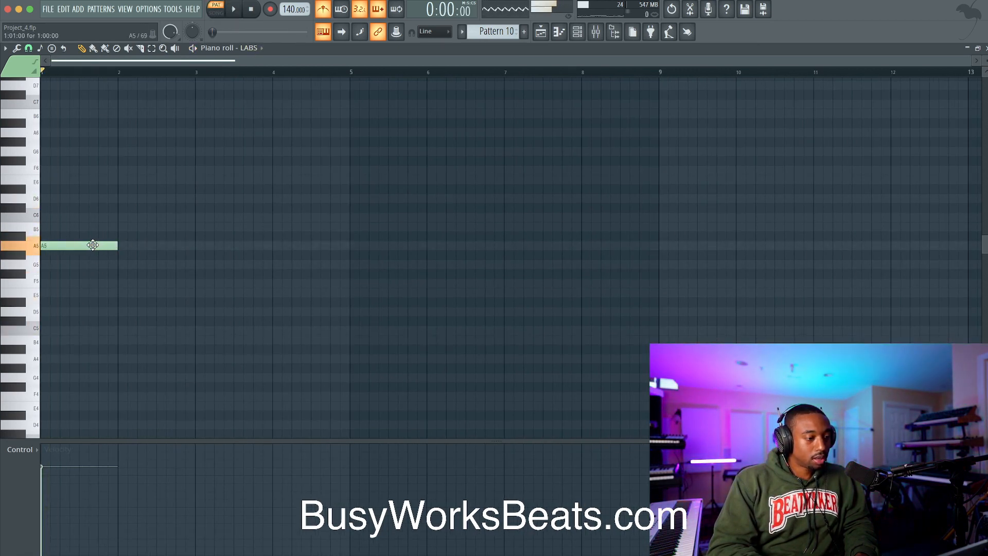
left_click_drag(68, 246, 59, 245)
left_click(61, 215)
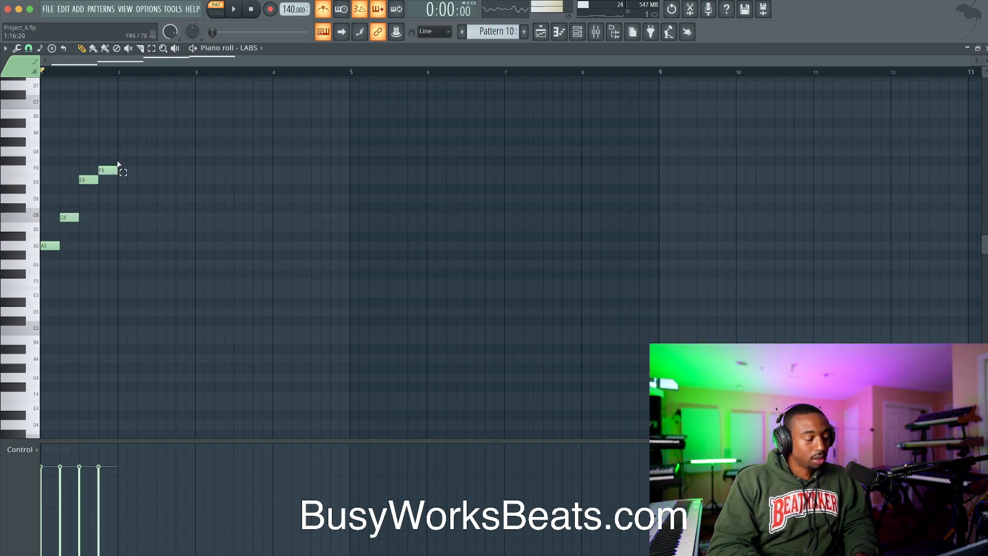
left_click_drag(80, 212, 45, 268)
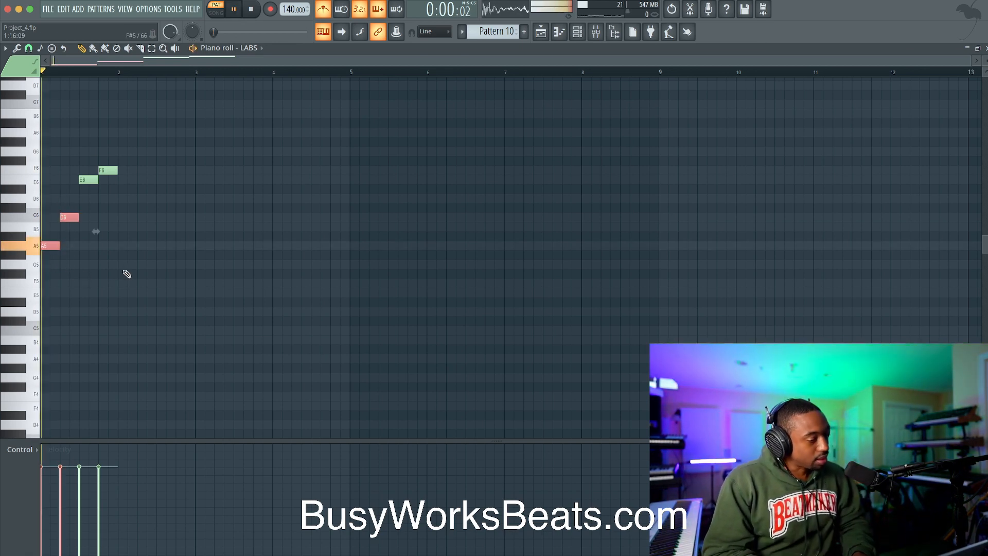
Duplicate the four-note figure until it repeats through bars 1 to 4.
left_click_drag(147, 276, 41, 166)
key("space")
key("ctrl+b")
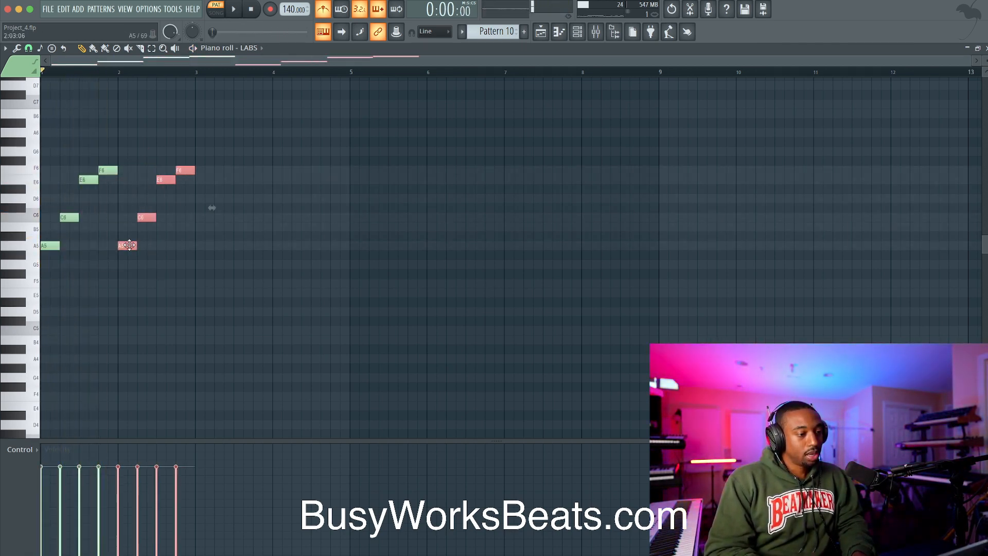
left_click_drag(211, 288, 50, 154)
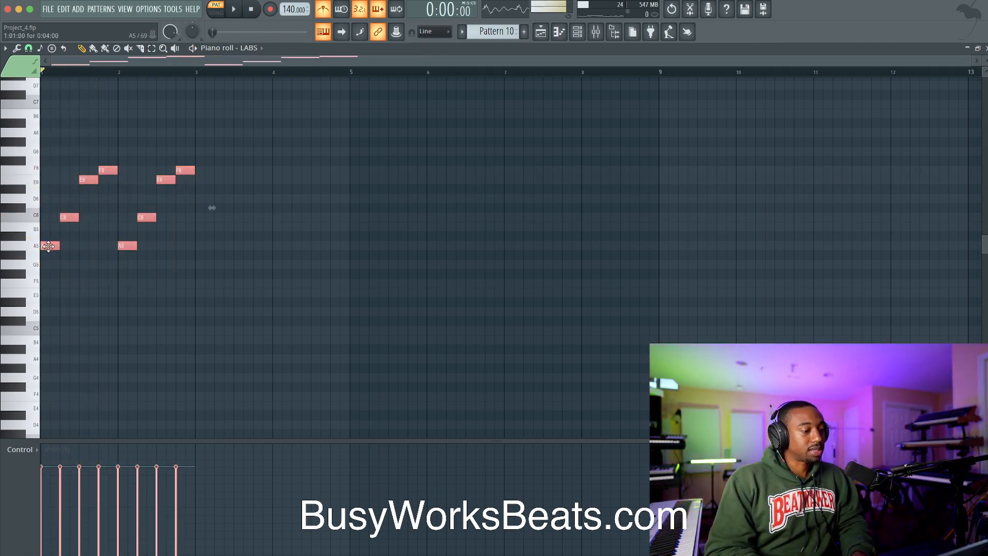
key("ctrl+b")
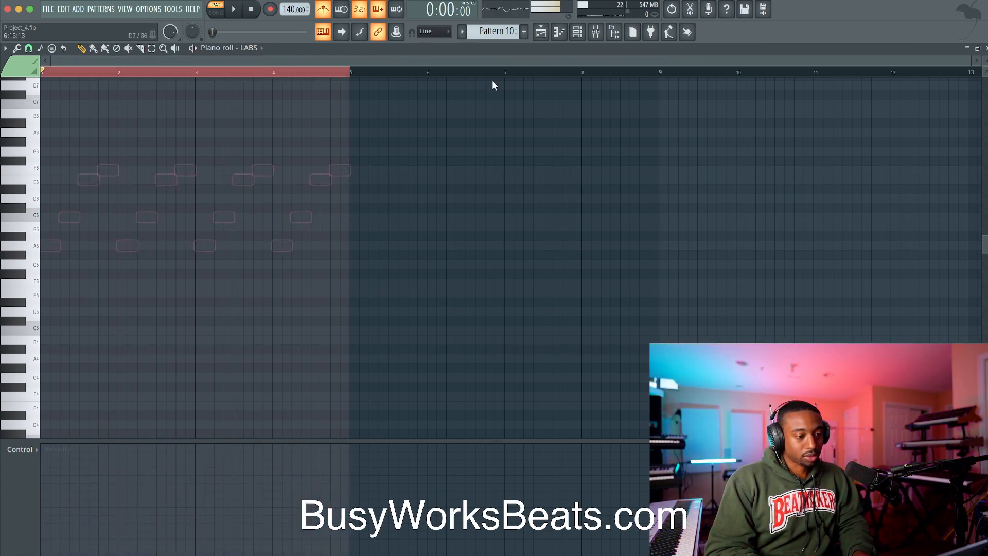
Cut the four-bar melody from LABS and paste it into the Scaler 2 channel's piano roll.
left_click(578, 32)
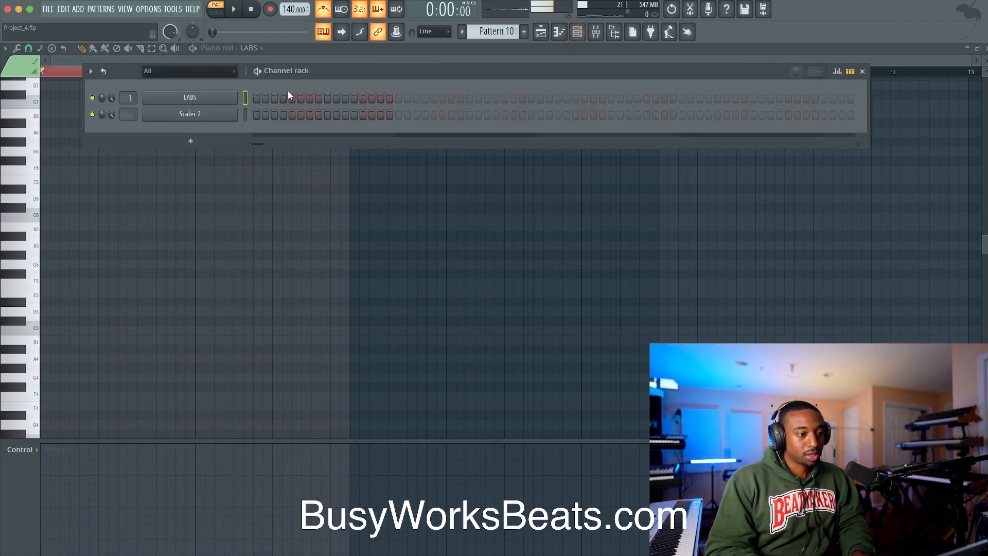
right_click(238, 116)
left_click(257, 118)
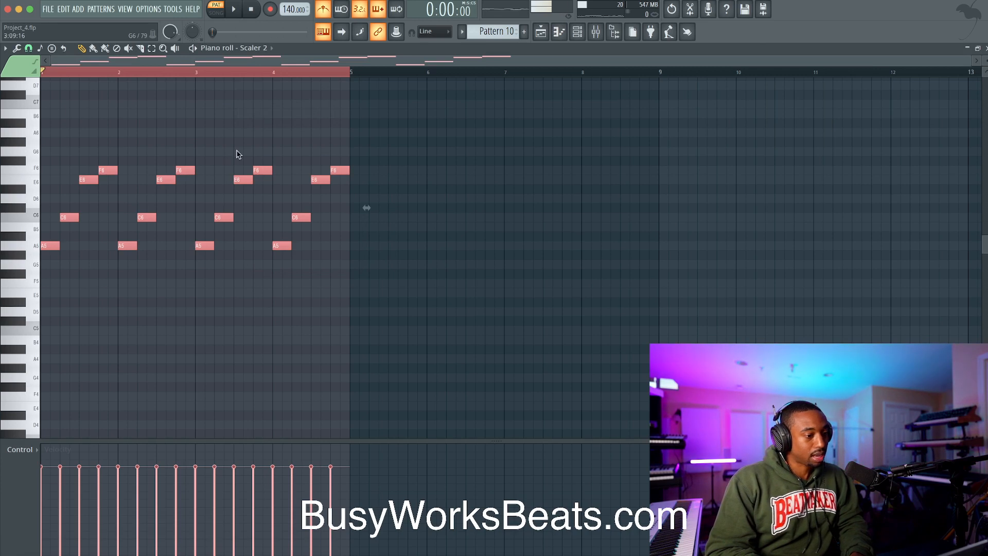
Play back the Scaler 2 melody without the metronome, and open the playlist.
left_click(273, 75)
key("space")
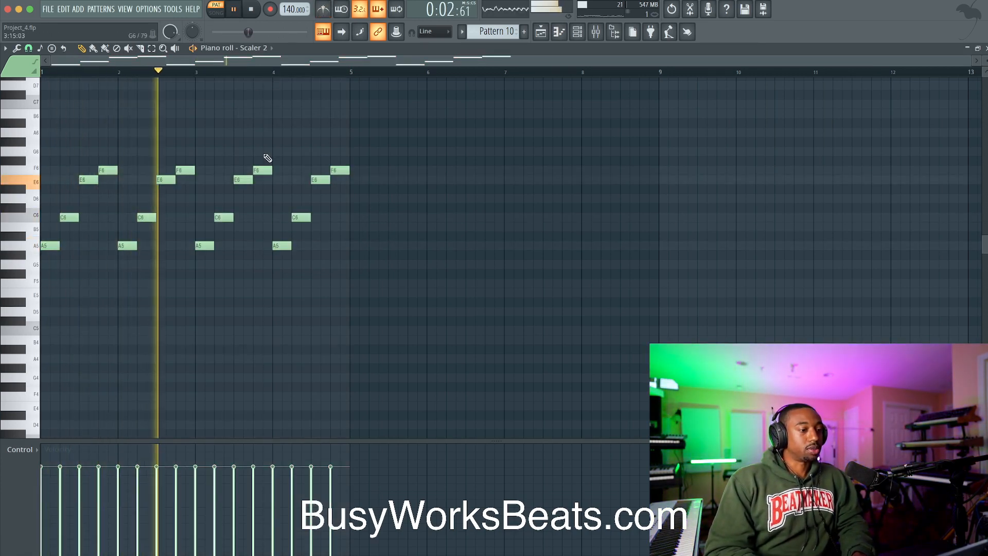
left_click(540, 32)
key("space")
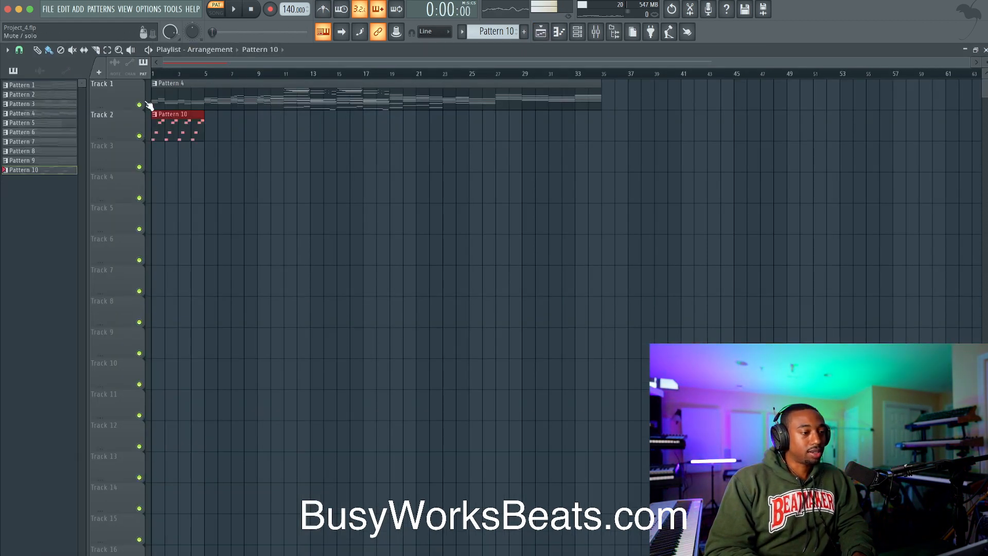
Mute Track 1 and rename the playlist track holding Pattern 10 as Melody.
left_click(139, 105)
left_click(137, 122)
type("Melody")
key("Return")
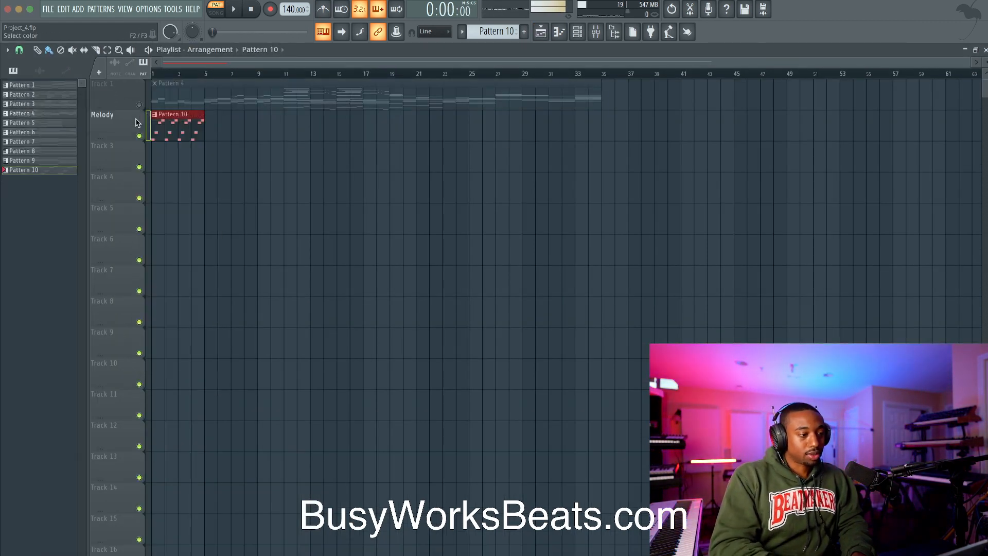
Switch to song mode and duplicate Scaler 2's four-bar melody into bars 5 to 8, with playback set to bar 5.
left_click(216, 14)
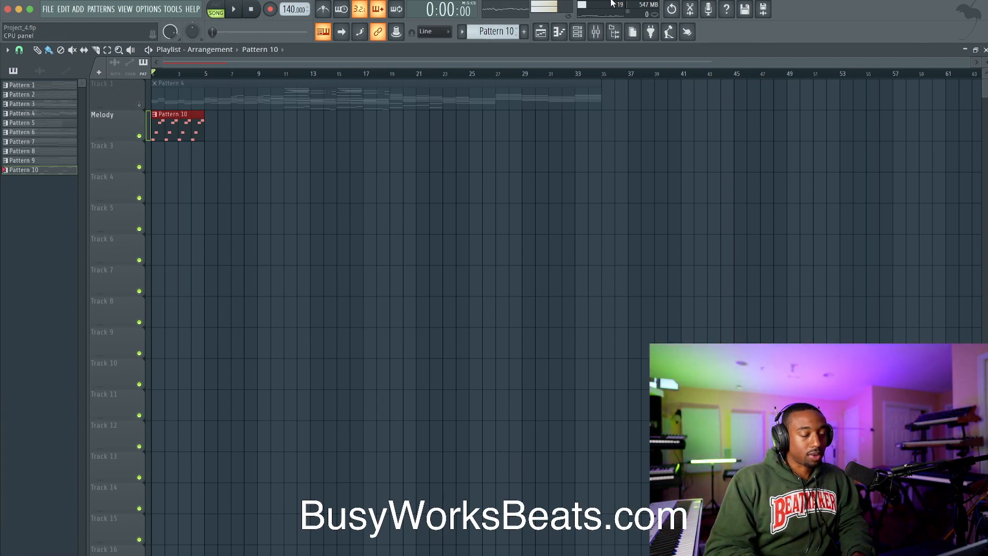
left_click(578, 32)
left_click(297, 116)
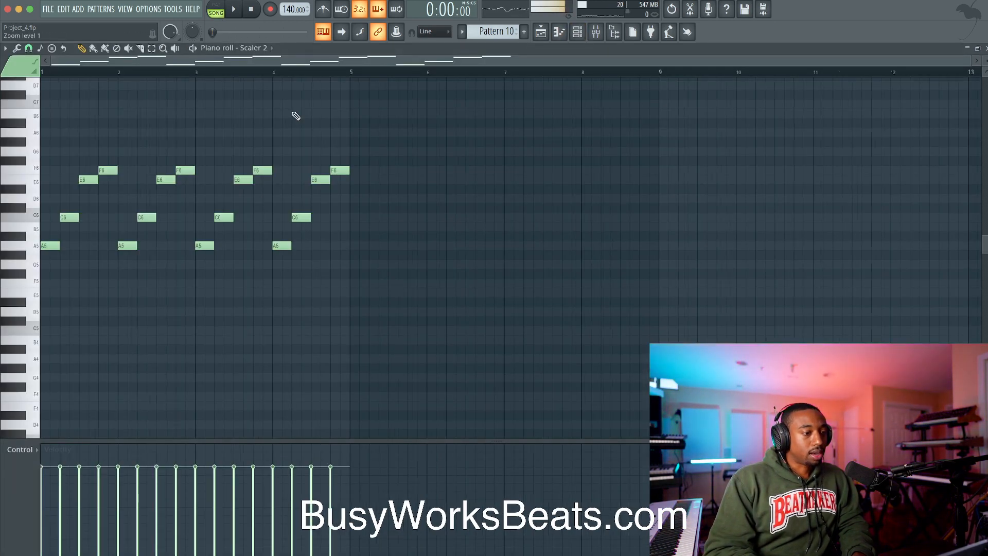
scroll(295, 114, "down", 1)
left_click_drag(324, 108, 45, 246)
key("ctrl+b")
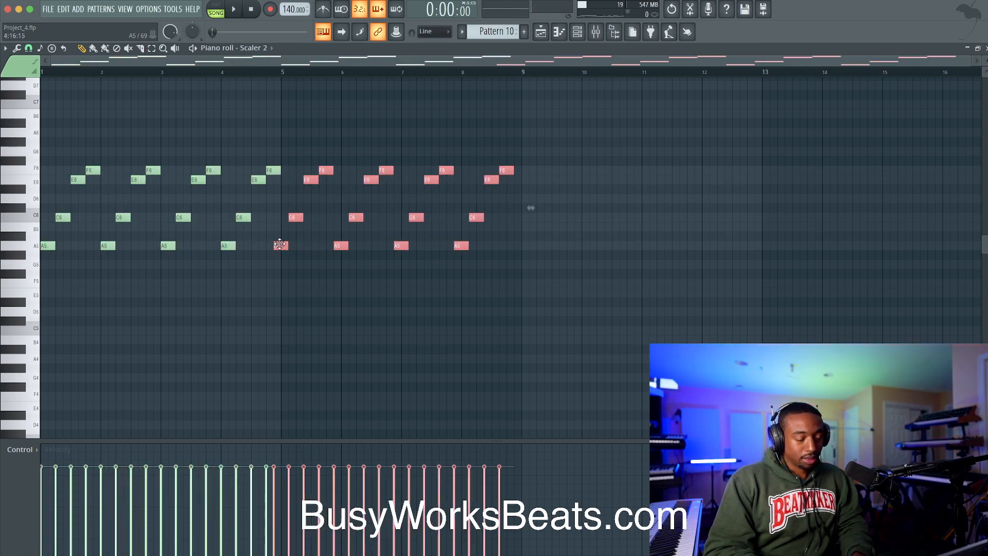
left_click(290, 269)
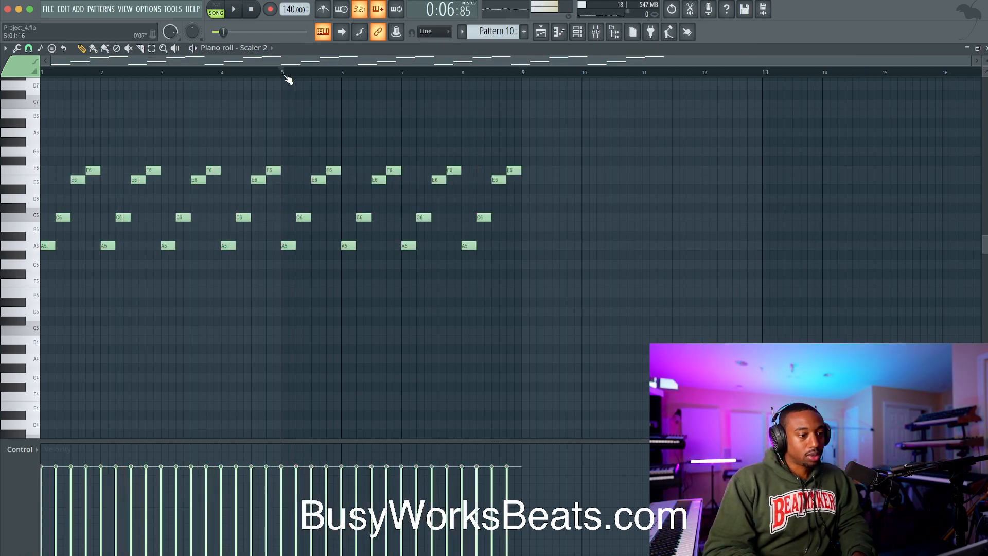
key("space")
key("space")
Draw one-bar A4 and E5 notes at bar 5 beneath the melody and audition them.
scroll(297, 209, "down", 2)
scroll(297, 209, "up", 3)
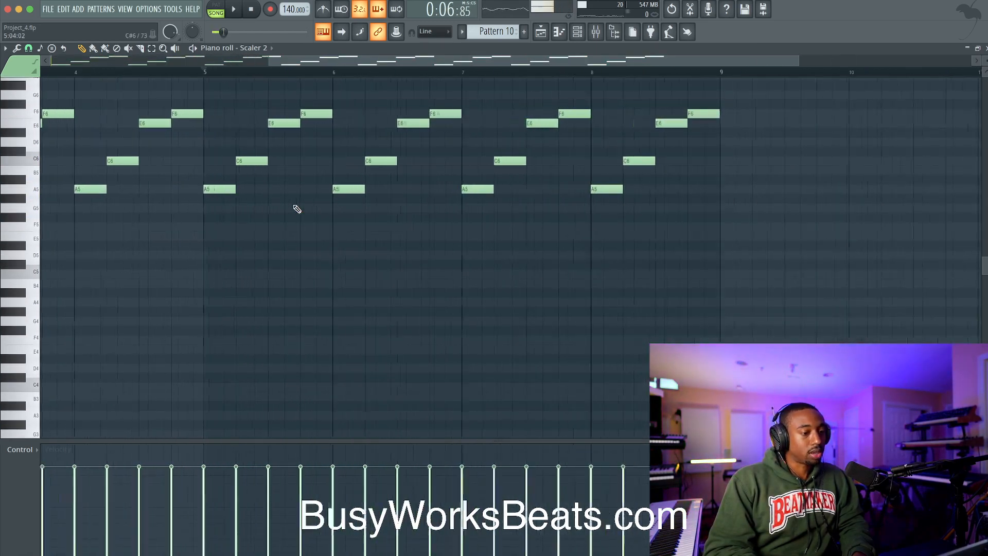
scroll(297, 209, "up", 1)
scroll(296, 223, "down", 3)
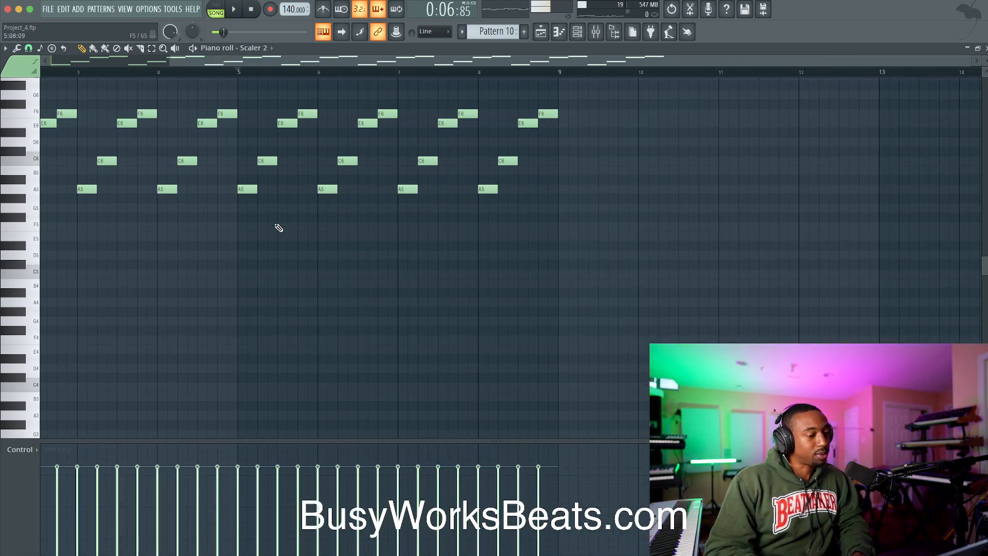
left_click(243, 303)
left_click_drag(258, 302, 317, 302)
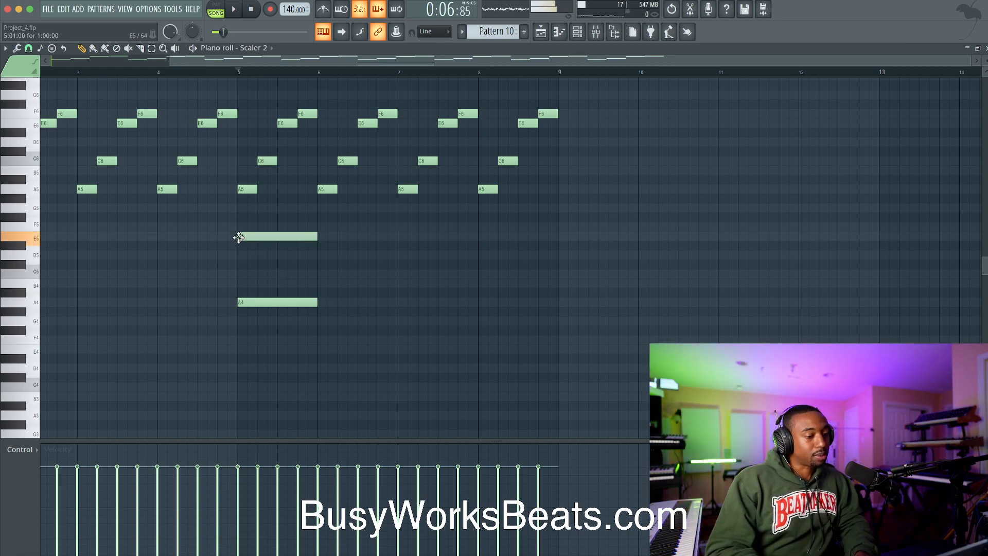
left_click_drag(255, 382, 250, 208)
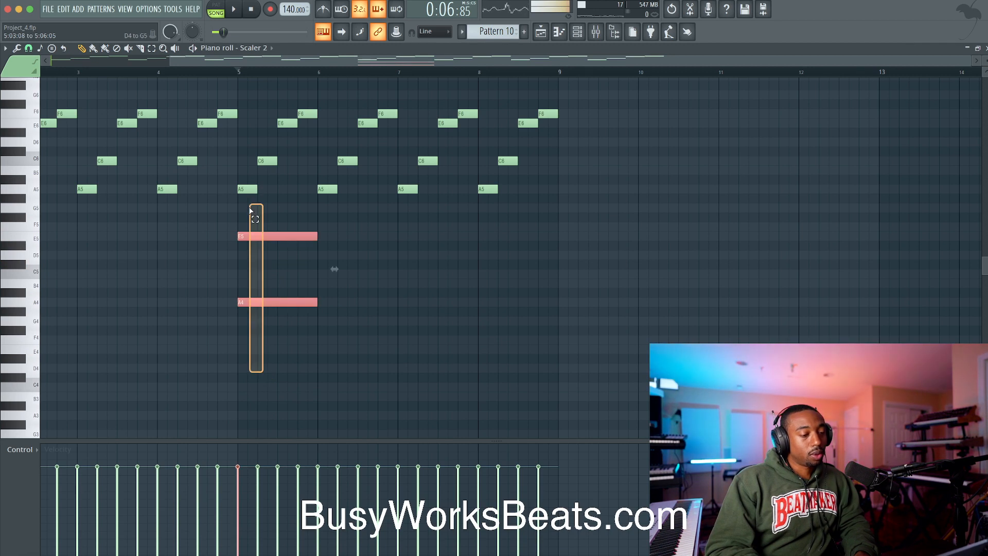
left_click_drag(262, 345, 245, 227)
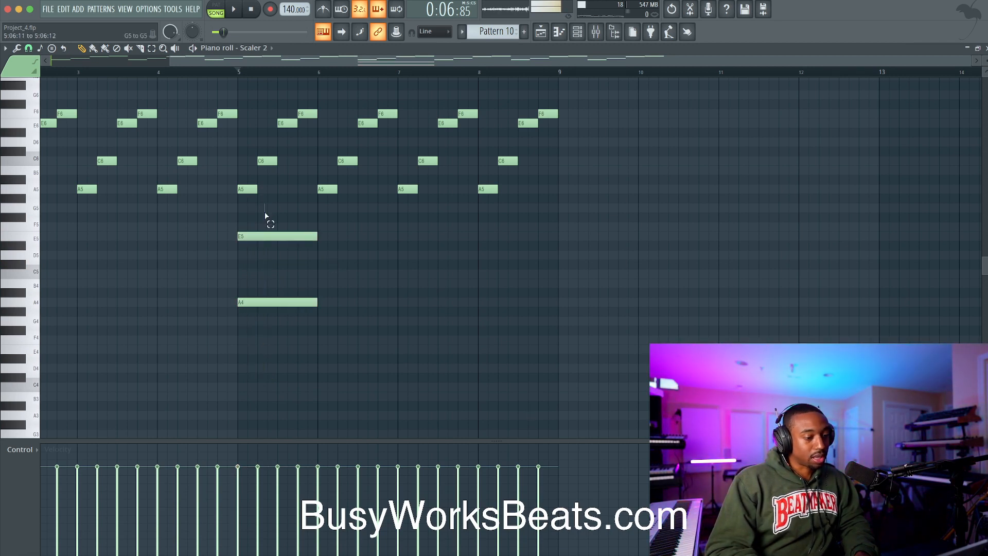
left_click(253, 342)
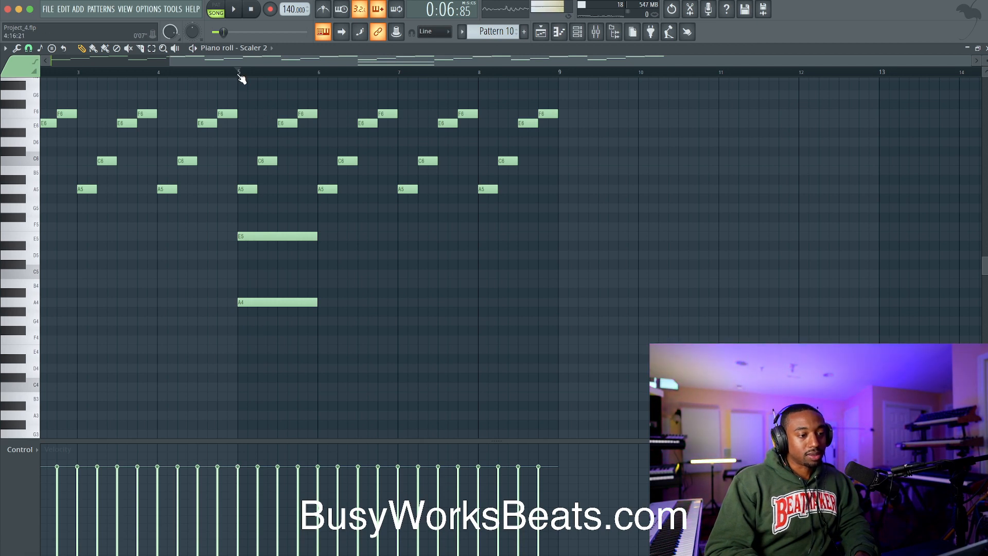
key("space")
key("space")
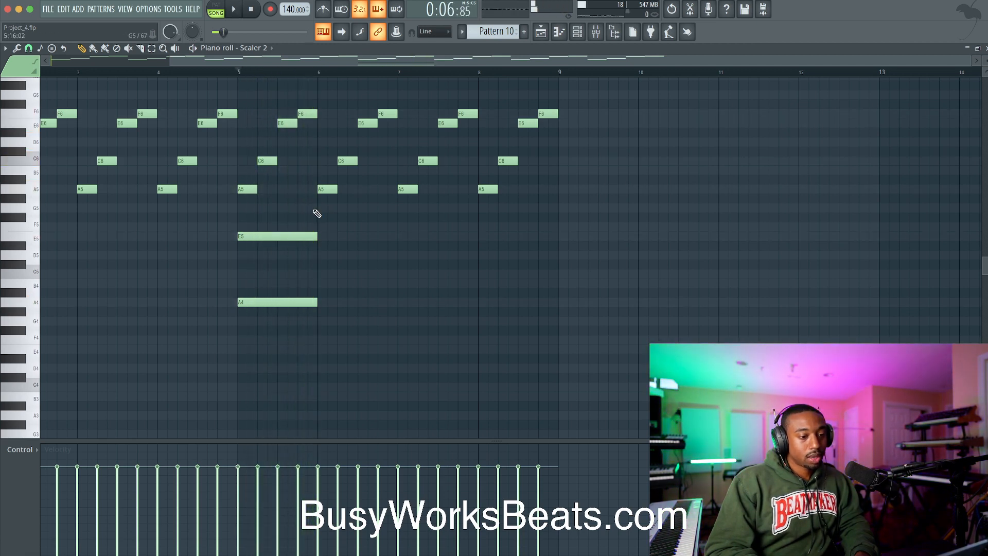
Copy the two long notes into bar 6 a semitone higher, as A#4 and F5, and play from bar 5.
left_click_drag(315, 211, 258, 321)
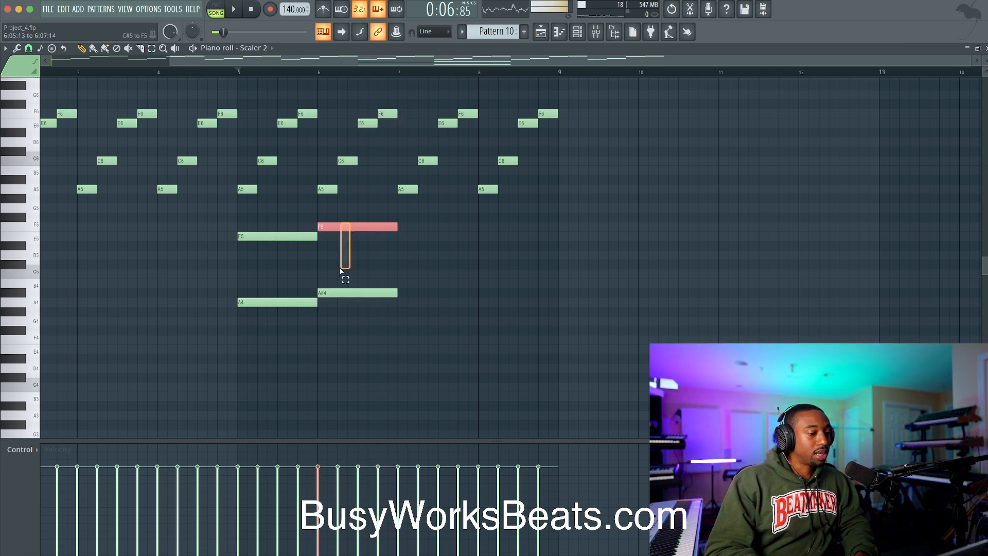
left_click_drag(335, 297, 333, 298)
key("space")
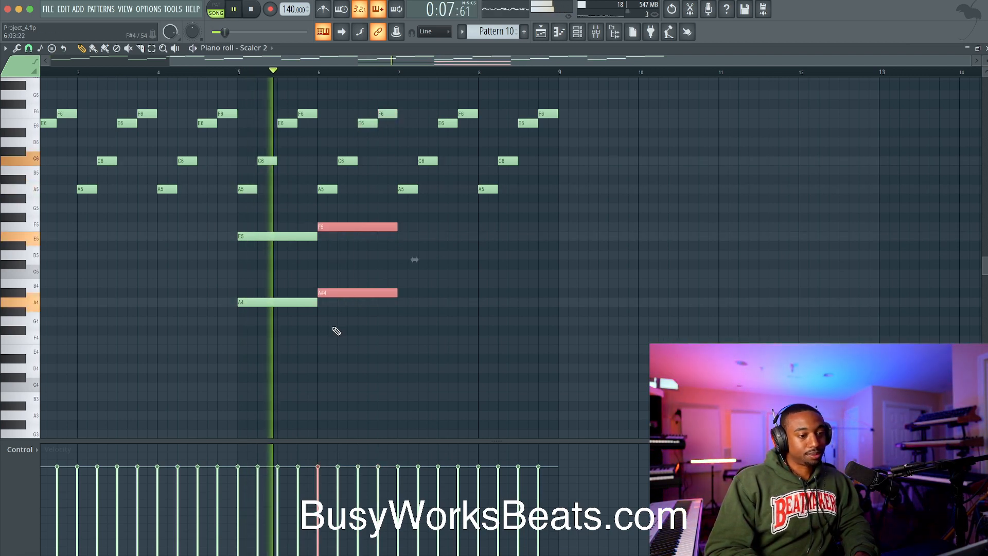
Copy the long notes of bars 5 and 6 into bars 7 and 8.
left_click_drag(367, 332, 285, 216)
scroll(285, 228, "right", 3)
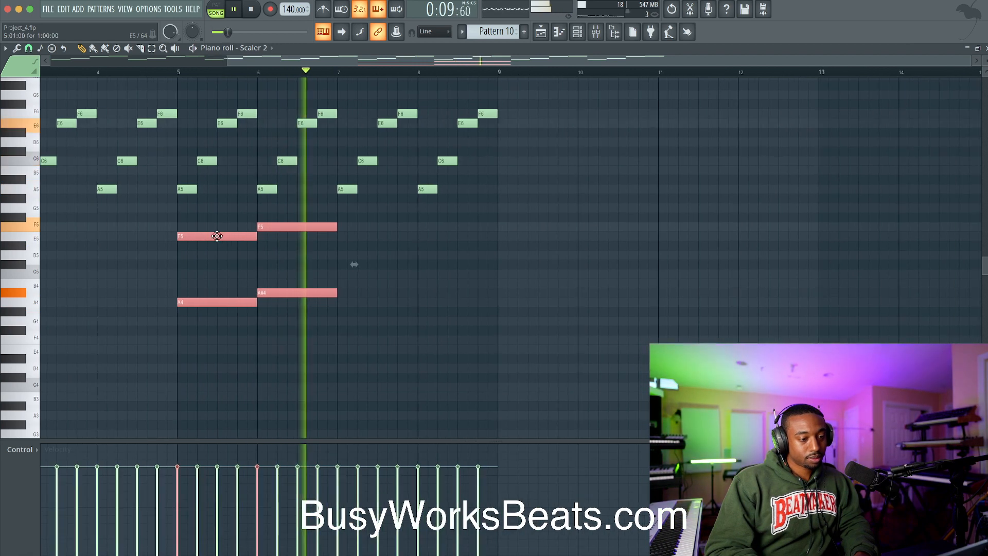
left_click_drag(209, 235, 379, 233)
key("space")
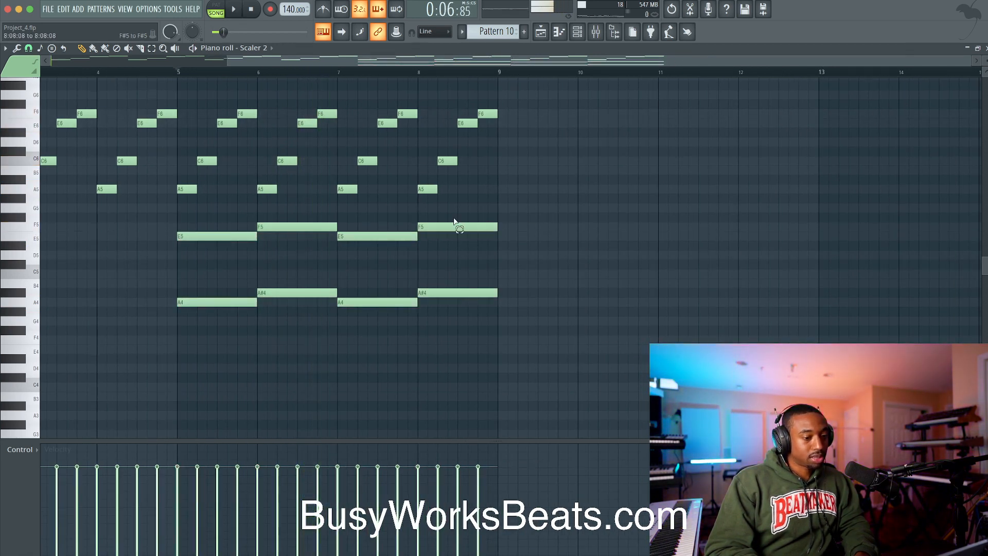
Transpose all the long notes in bars 5 to 8 down one octave and play them back.
left_click_drag(452, 221, 218, 311)
key("ctrl+Down")
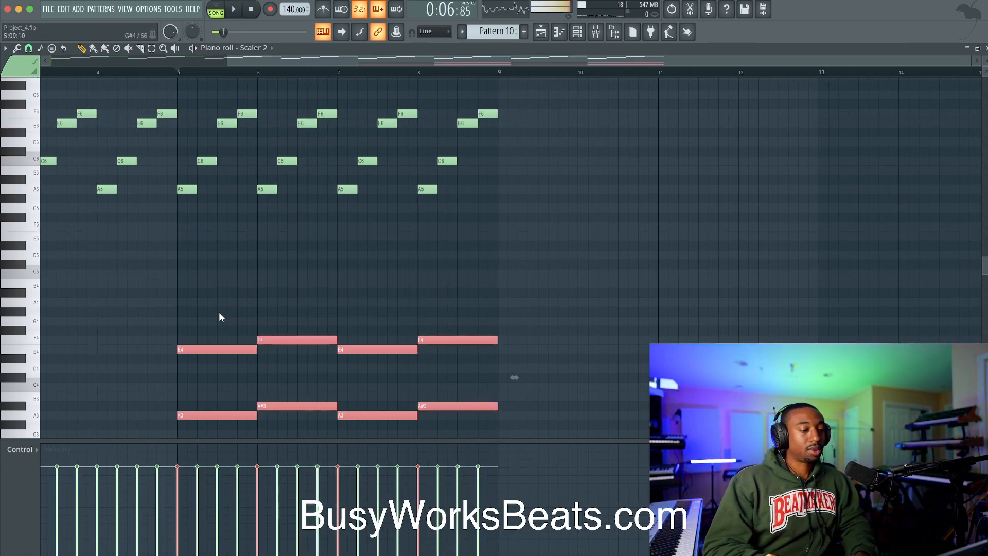
key("space")
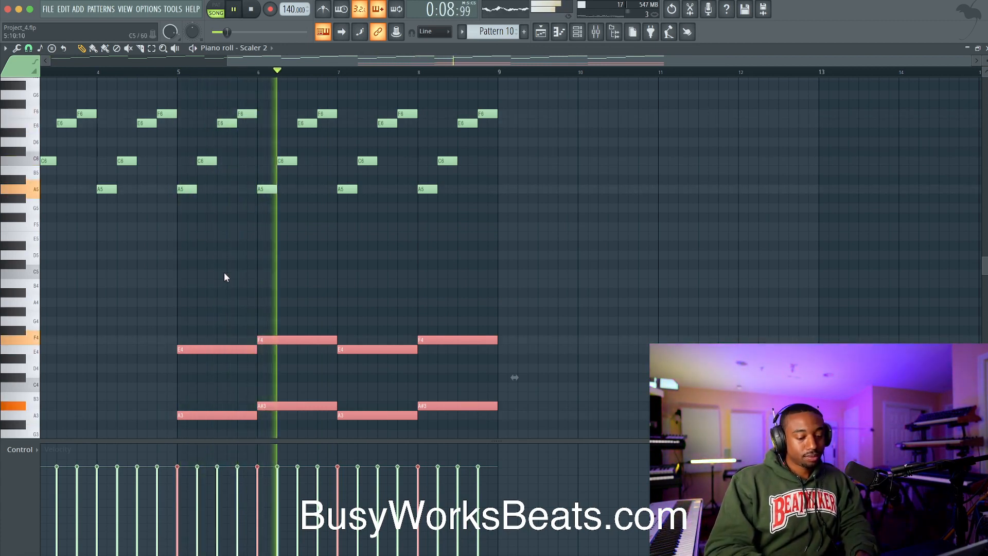
Try the long notes another octave lower during playback, and move them back up one octave.
key("ctrl+Down")
key("space")
scroll(227, 265, "up", 2)
key("space")
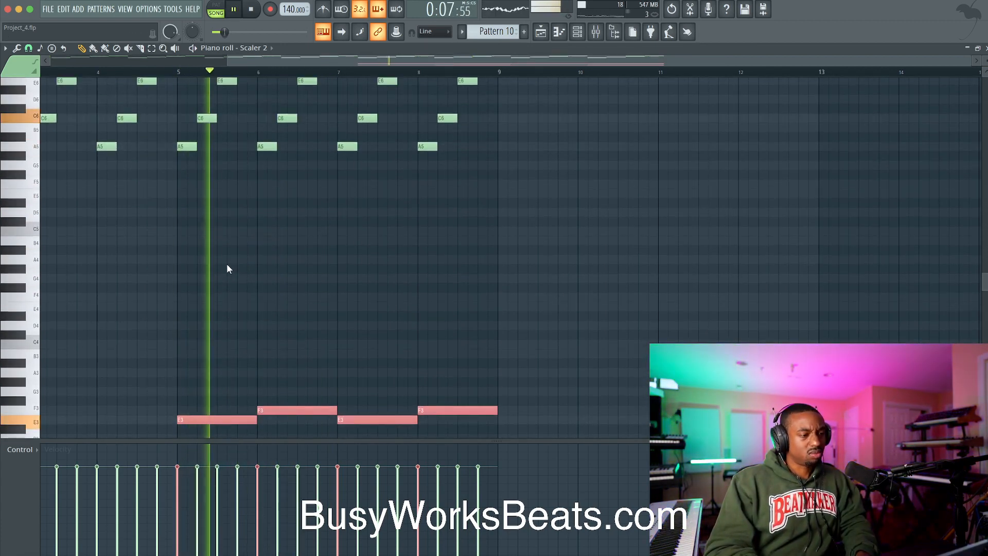
key("ctrl+Up")
scroll(292, 205, "up", 1)
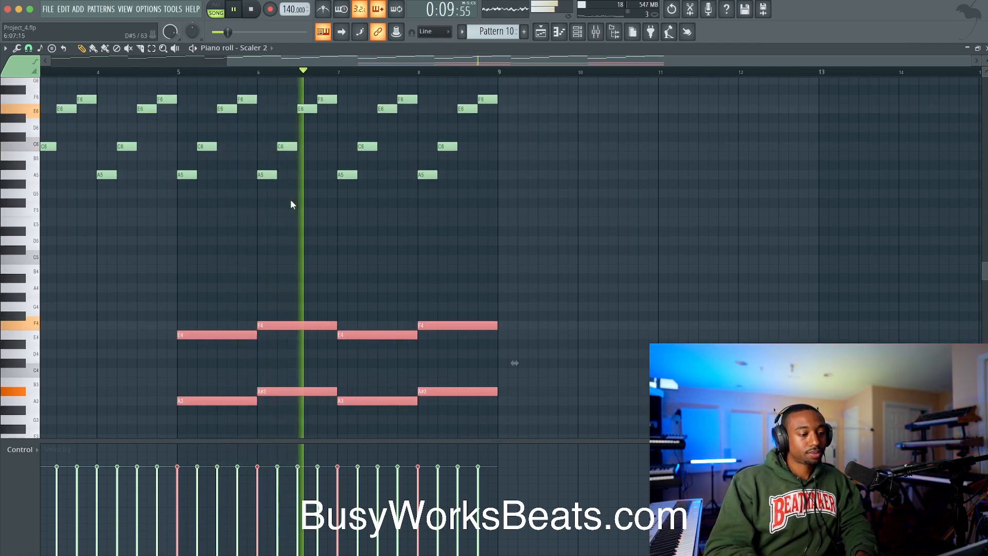
Copy all melody and harmony notes of bars 5 to 8 into bars 9 to 12.
scroll(341, 229, "up", 2)
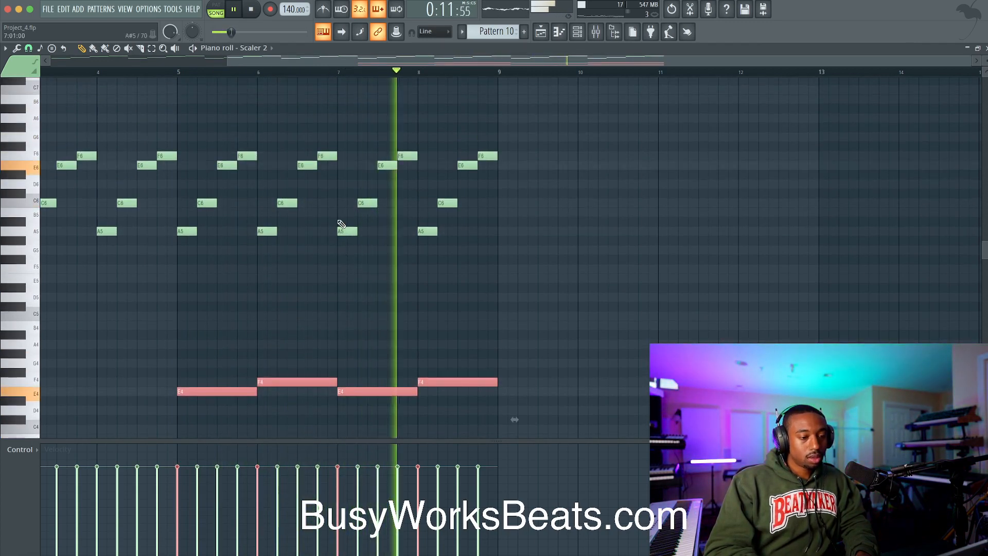
key("space")
scroll(423, 213, "down", 1)
left_click_drag(508, 118, 221, 419)
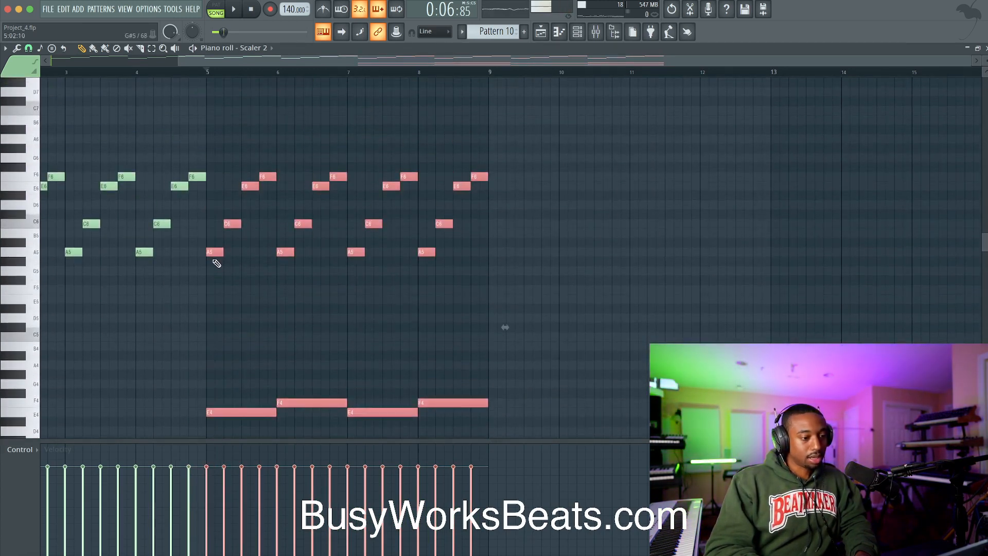
left_click_drag(212, 252, 493, 252)
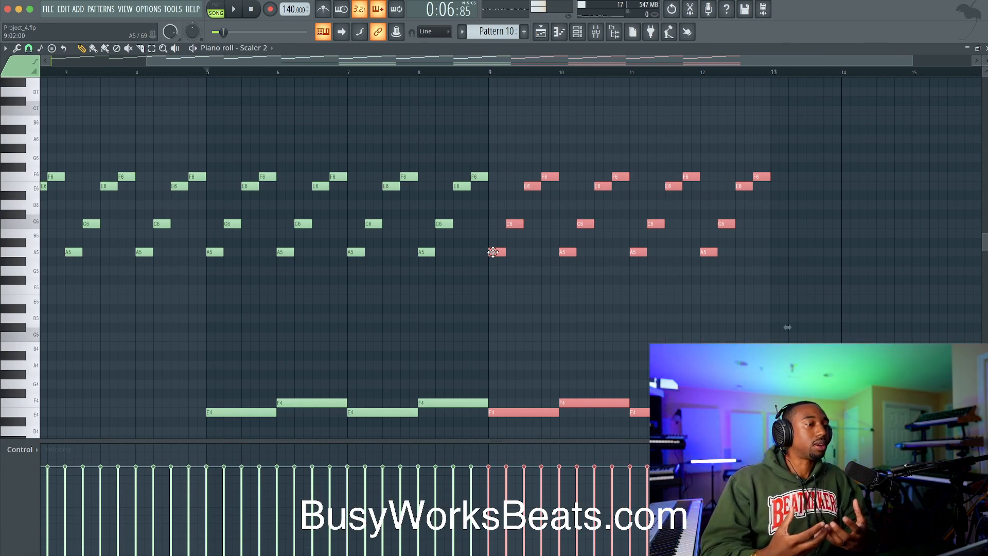
left_click(520, 307, "super")
scroll(521, 306, "right", 3)
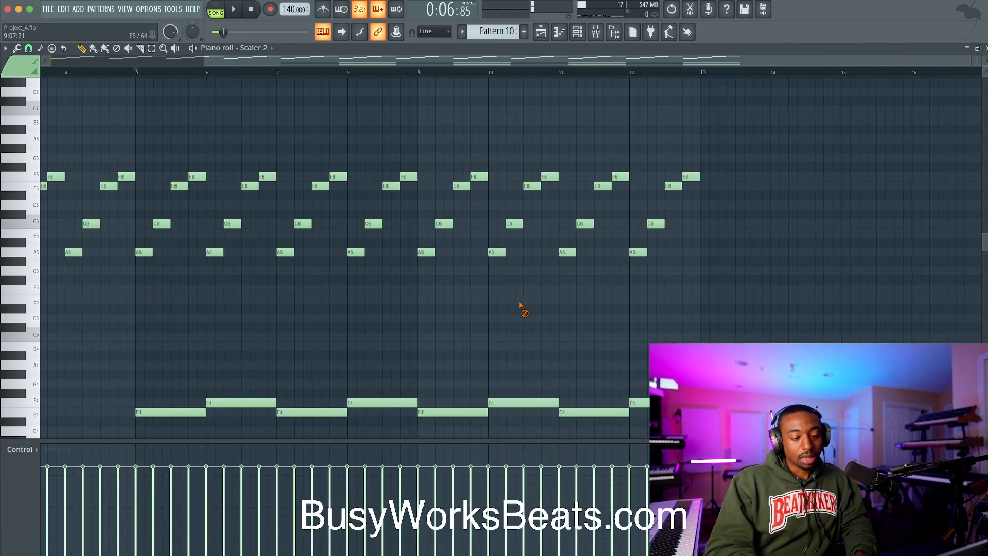
Shorten the copied harmony notes in bars 9 to 12 to one beat each and play the pattern.
scroll(521, 306, "down", 5)
left_click_drag(612, 194, 335, 320)
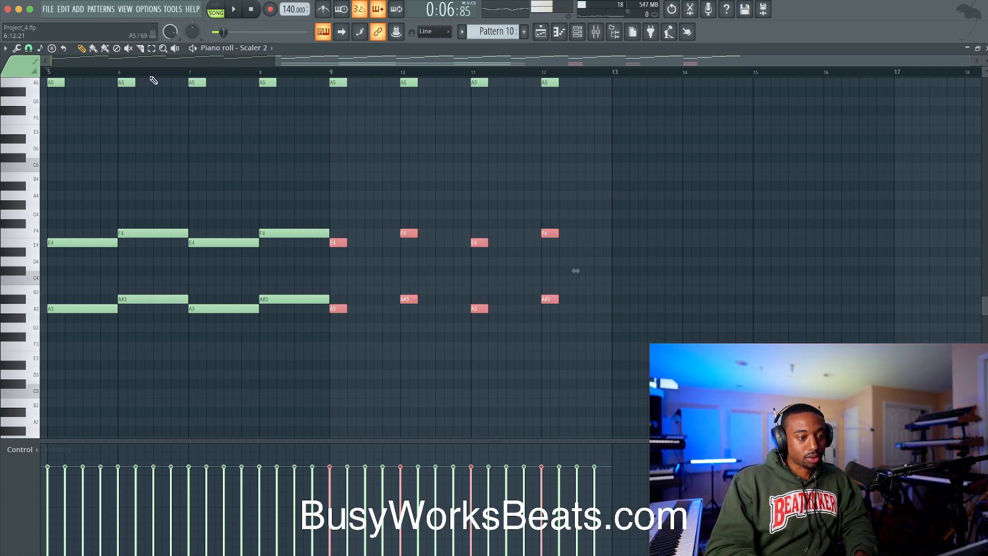
left_click(29, 48)
left_click(44, 177)
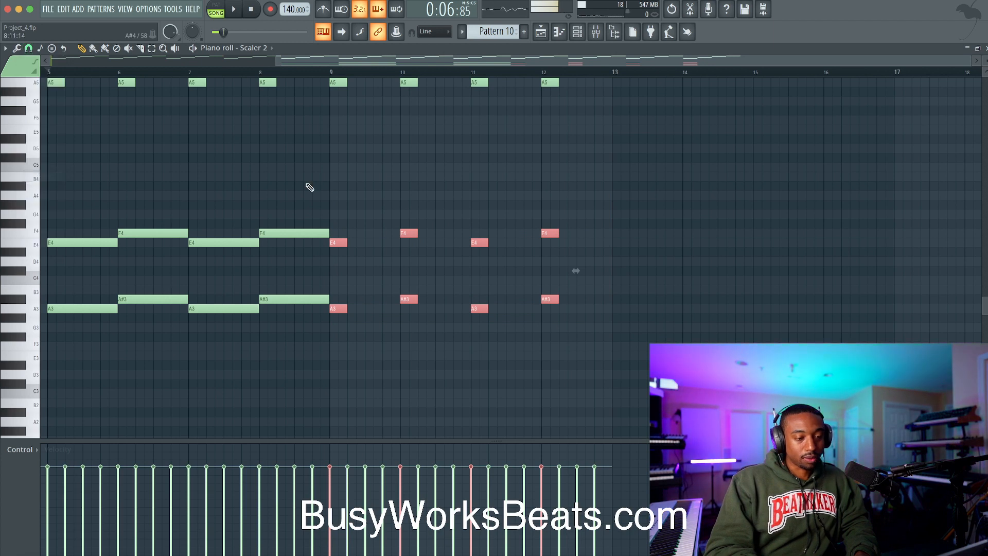
scroll(309, 187, "up", 2)
key("space")
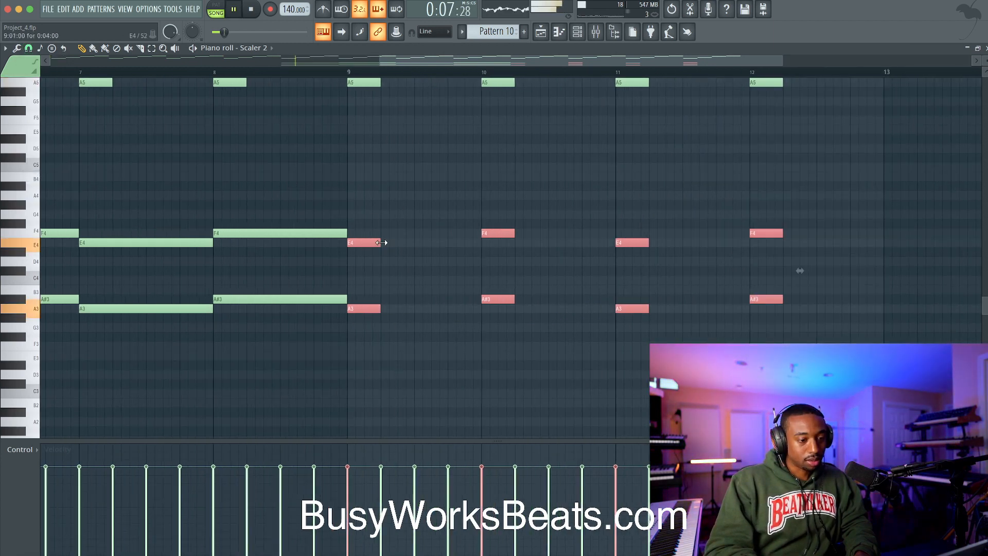
Set the playback start to bar 9 and shorten the harmony notes in bars 9 to 12 to three steps.
key("space")
left_click(345, 64)
left_click(364, 71)
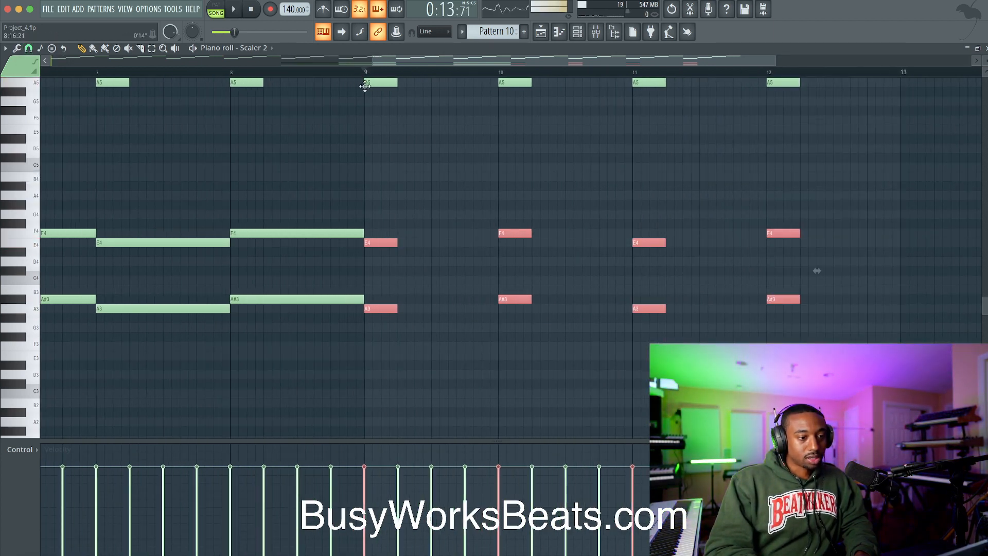
key("space")
Shorten the harmony chords in bars 9 to 12 to two steps and place each three times per bar, six steps apart.
key("space")
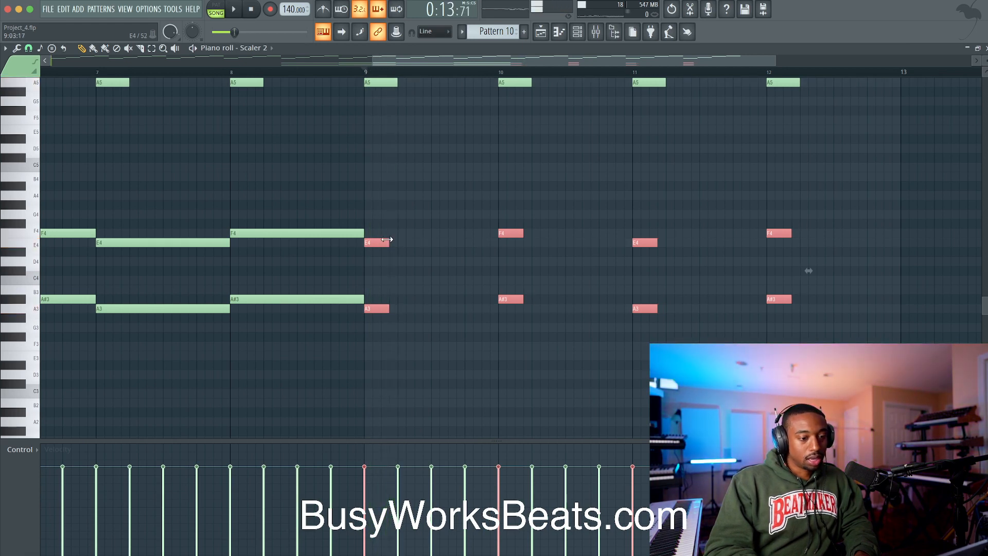
left_click_drag(372, 241, 502, 309)
key("space")
key("space")
key("space")
key("space")
key("space")
key("space")
key("space")
key("space")
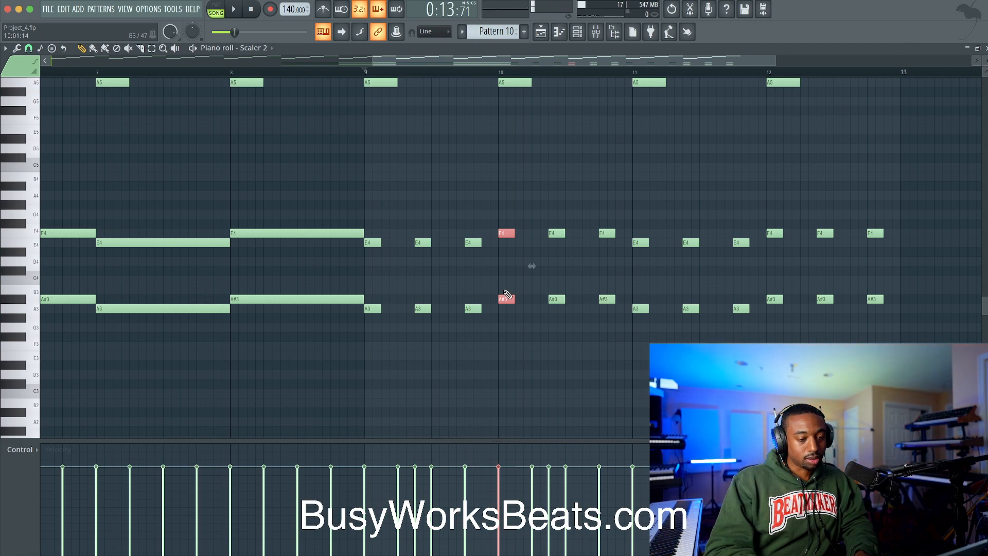
Delete the first harmony chord in bar 10 and move its two remaining chords two steps earlier during playback.
key("space")
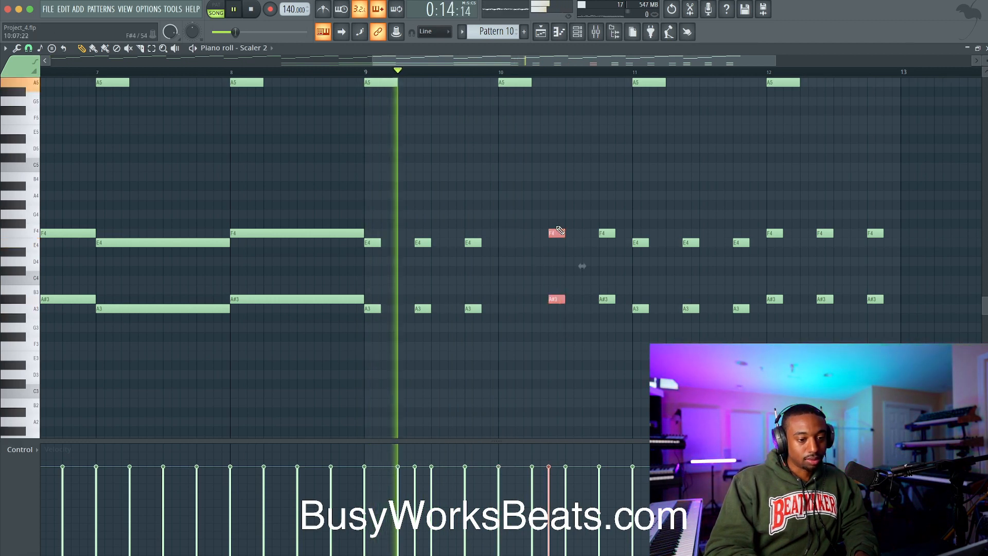
left_click_drag(550, 234, 541, 234)
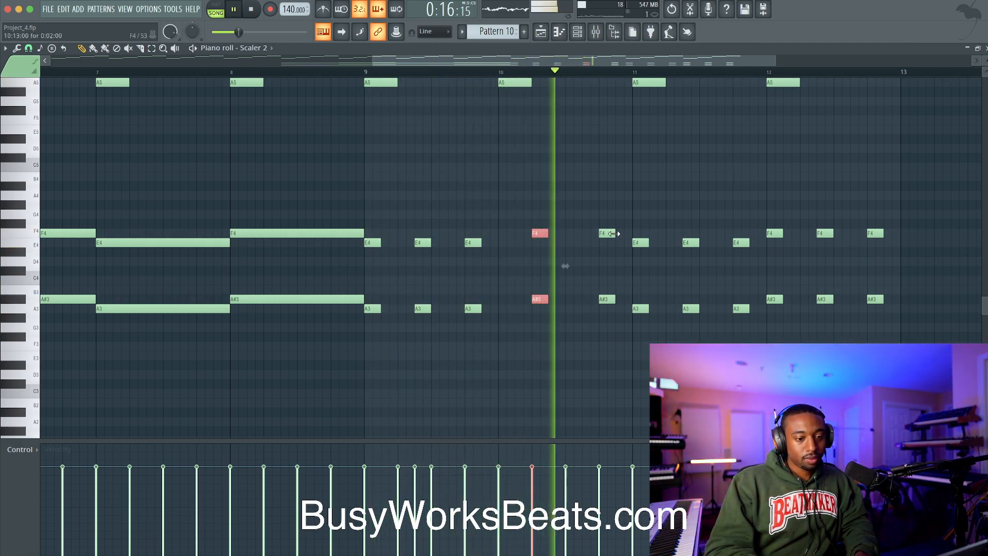
left_click_drag(610, 226, 615, 308)
key("space")
key("space")
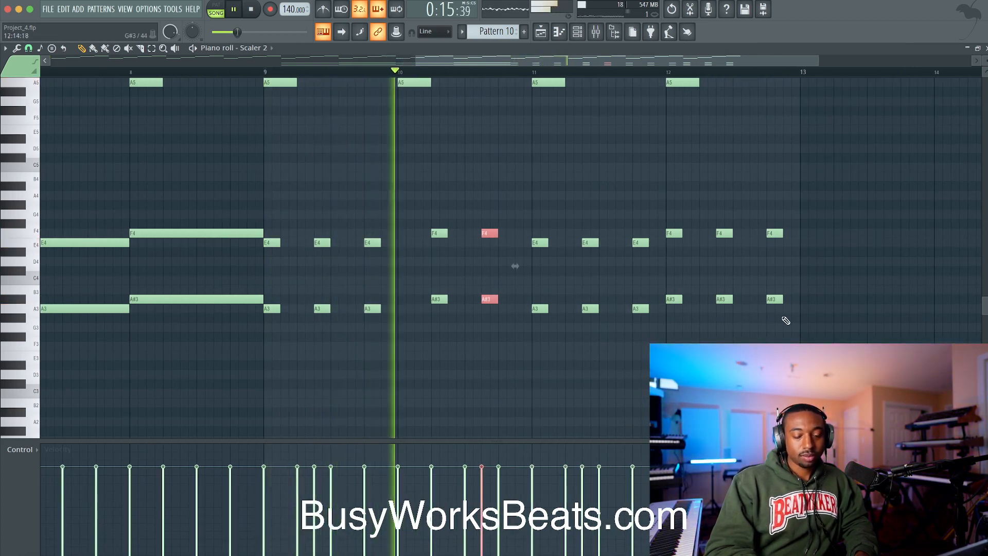
Delete the first harmony chord in bar 12, move its other two chords two steps earlier, and play from bar 9.
left_click_drag(677, 319, 709, 300)
key("Delete")
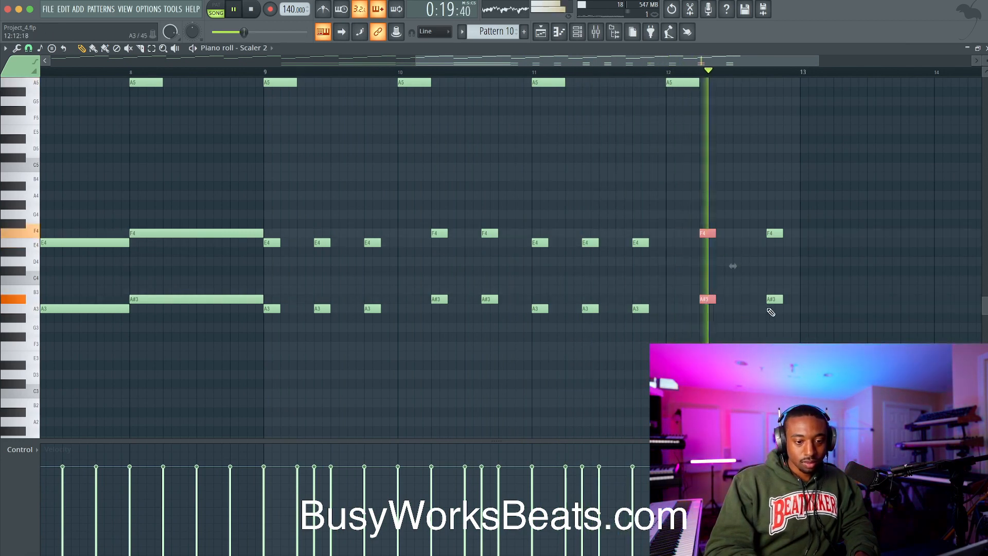
left_click_drag(770, 309, 769, 234)
key("space")
scroll(754, 234, "down", 4)
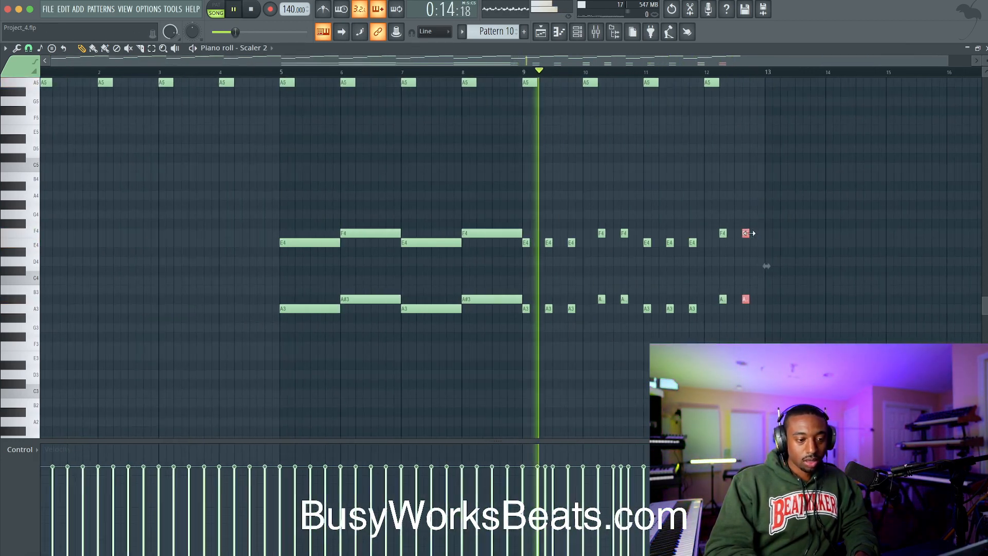
left_click_drag(713, 107, 642, 168)
key("space")
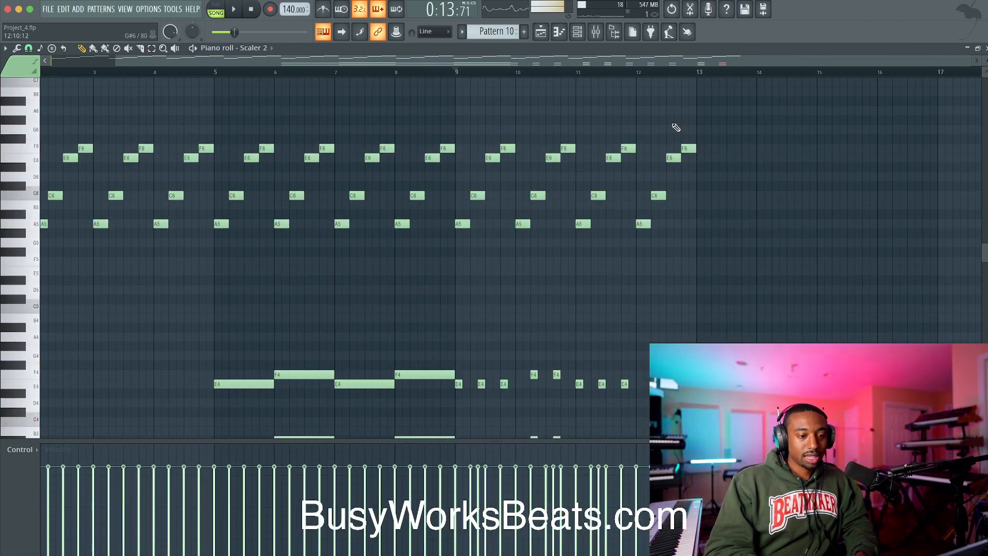
Copy all melody and harmony notes of bars 9 to 12 into bars 13 to 16.
left_click_drag(706, 118, 457, 409)
scroll(490, 365, "right", 5)
scroll(489, 364, "up", 4)
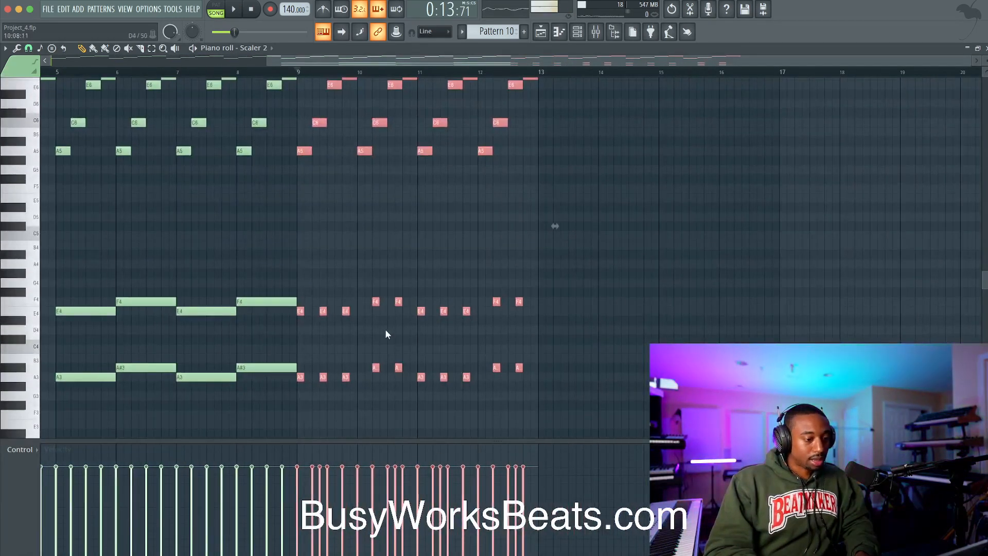
mouse_move(300, 311)
left_mouse_down()
mouse_move(565, 311)
mouse_move(542, 310)
left_mouse_up()
scroll(542, 308, "right", 2)
right_click(457, 274)
scroll(457, 273, "up", 2)
scroll(457, 274, "right", 3)
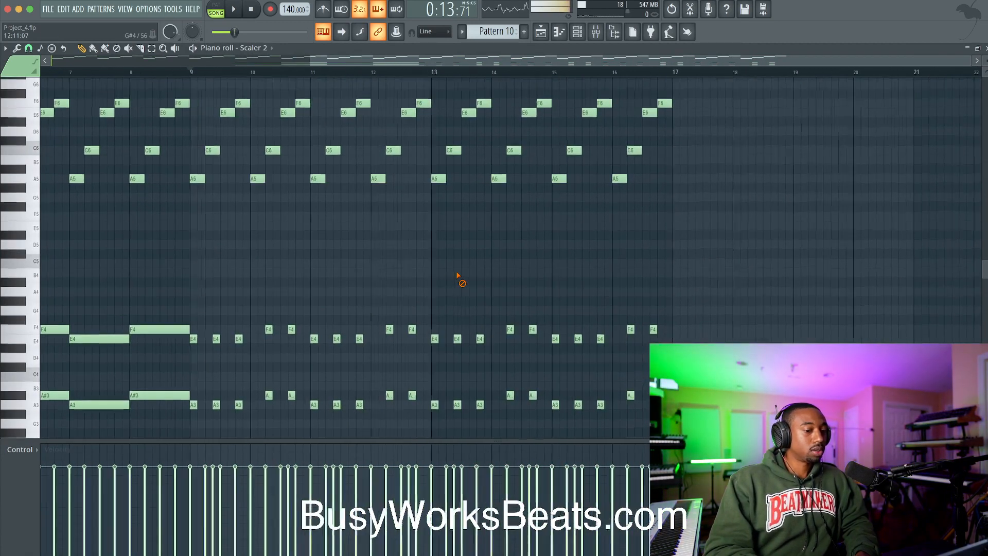
scroll(457, 276, "right", 1)
scroll(419, 276, "up", 4)
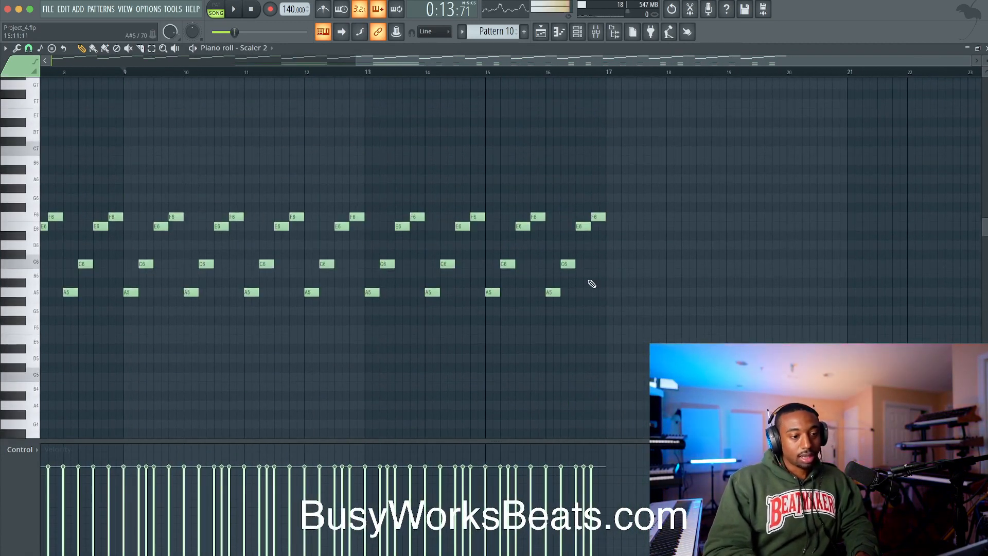
left_click_drag(608, 312, 367, 194)
scroll(381, 224, "up", 3)
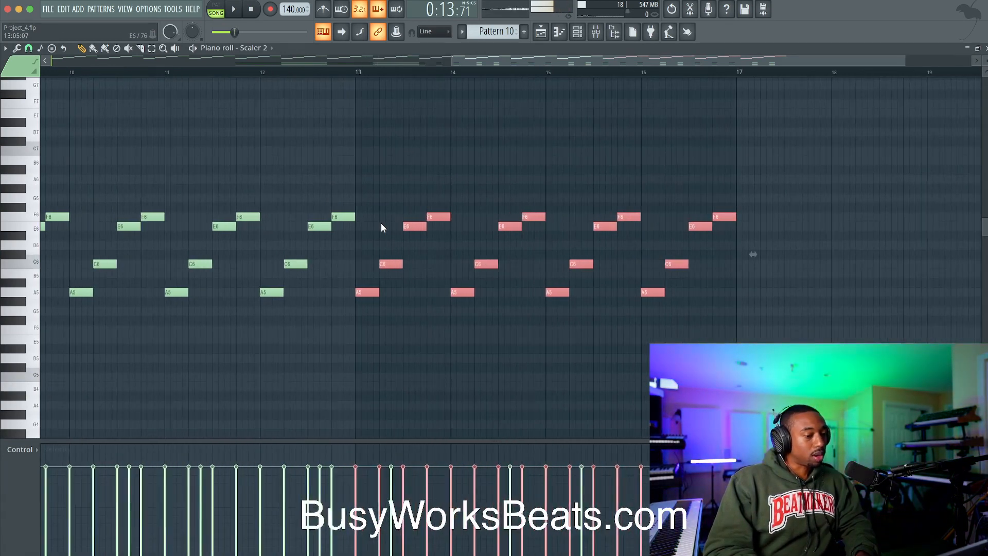
scroll(381, 223, "down", 4)
scroll(381, 224, "down", 3)
scroll(381, 223, "right", 4)
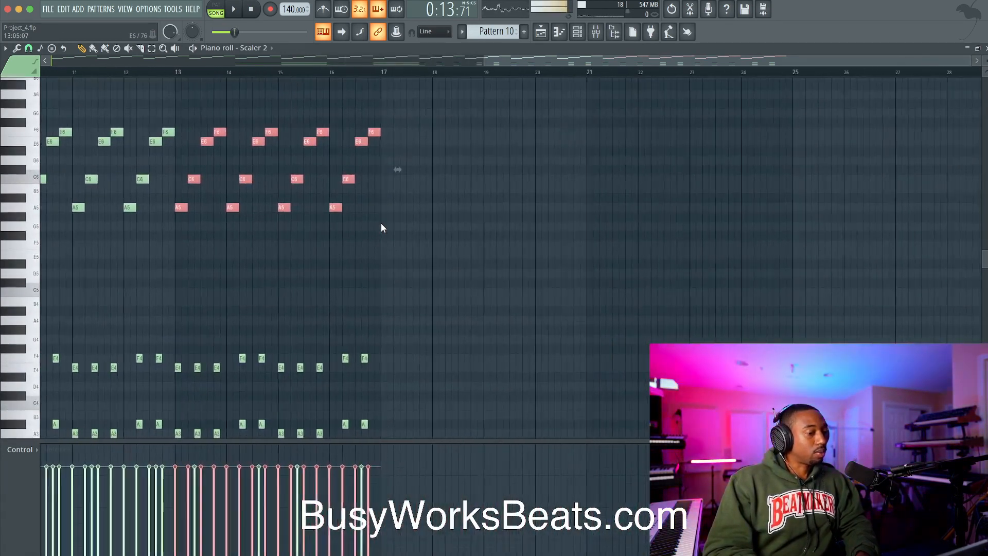
key("alt+r")
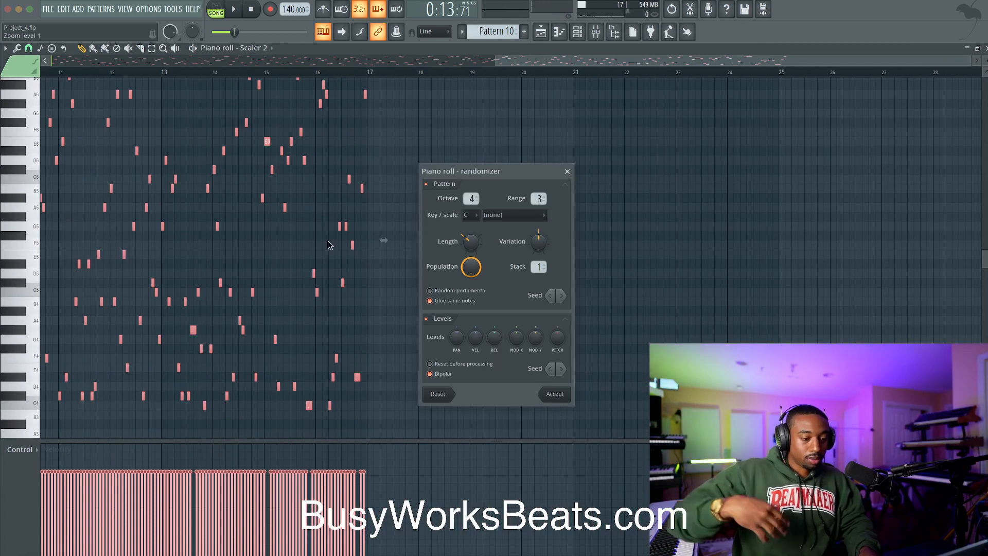
left_click(431, 186)
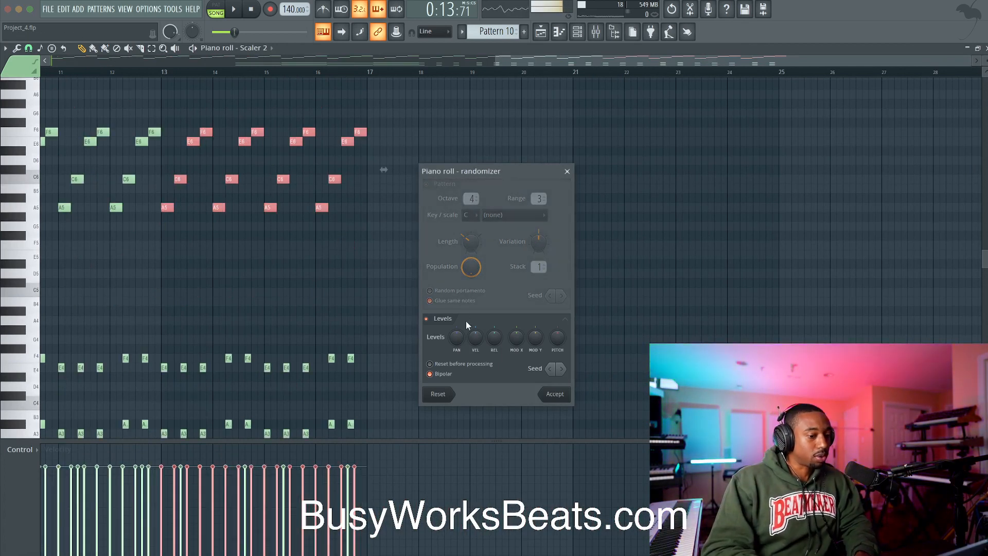
left_click_drag(477, 337, 477, 333)
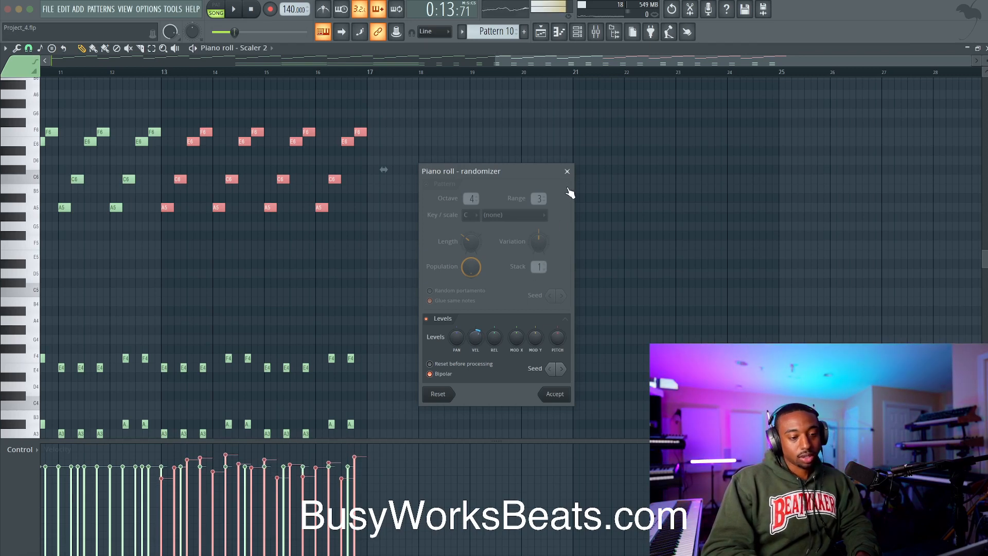
left_click(567, 171)
Apply the Humanize script to all melody and harmony notes in bars 13 to 16.
left_click_drag(370, 101, 161, 414)
scroll(160, 415, "up", 5)
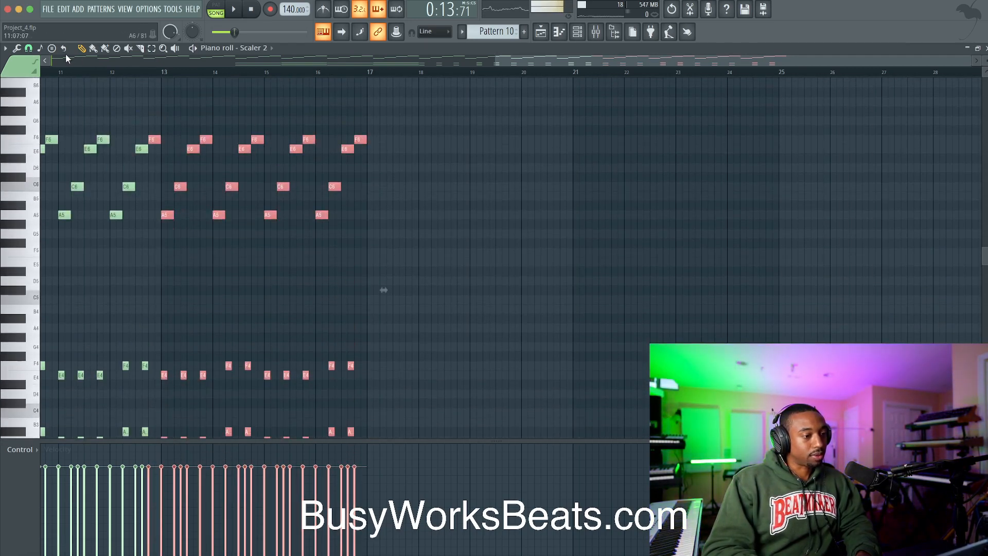
left_click(18, 49)
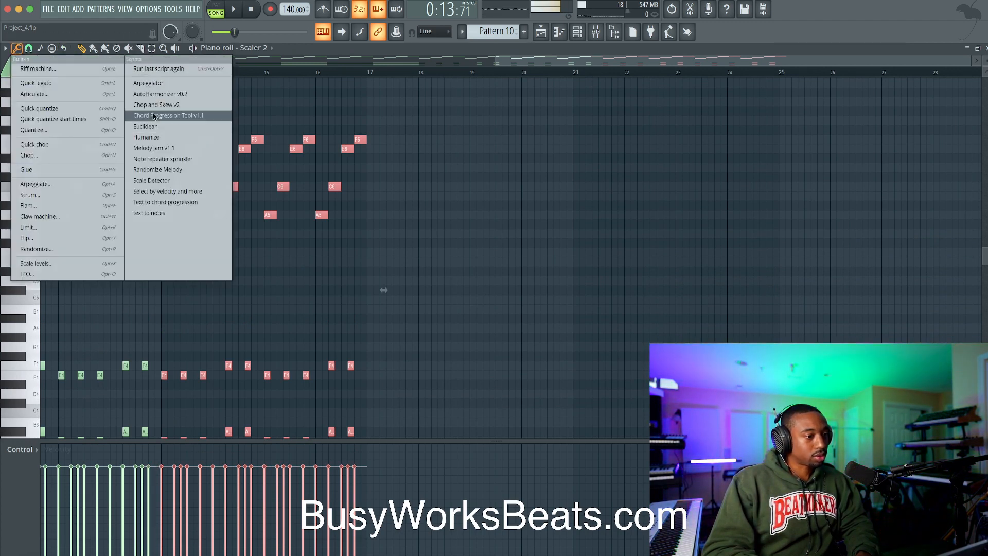
left_click(154, 138)
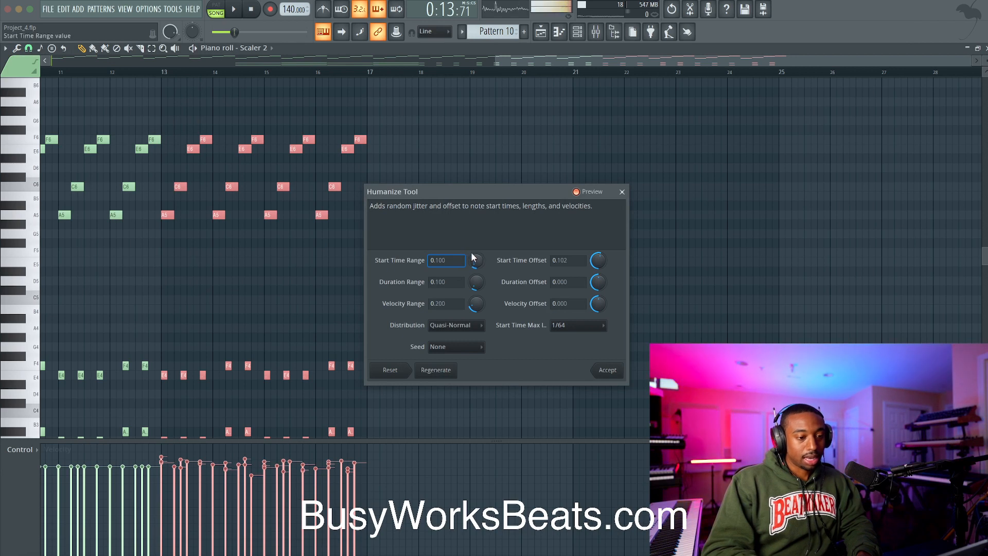
left_click(607, 370)
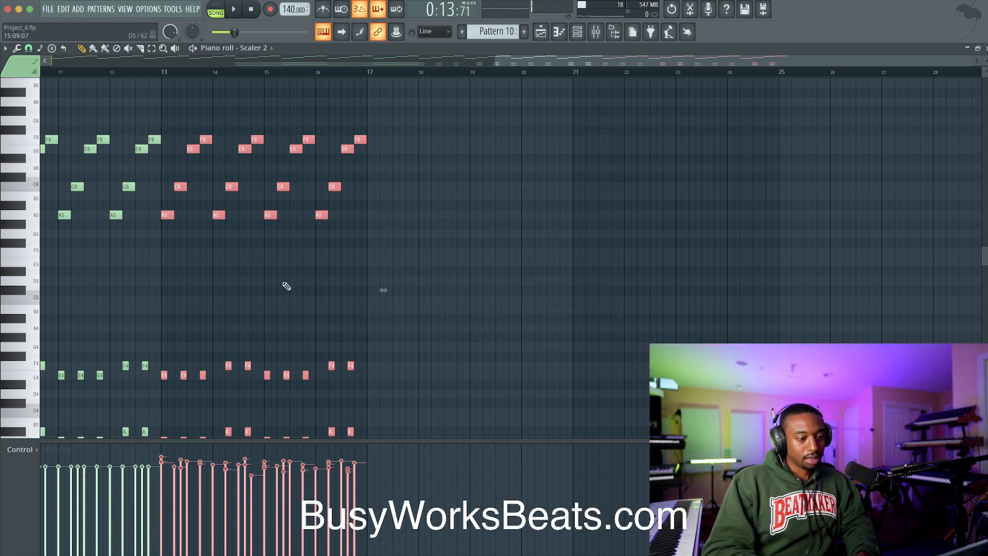
Play back the humanized section from bar 13 to listen to its timing and velocity variation.
scroll(284, 285, "down", 3)
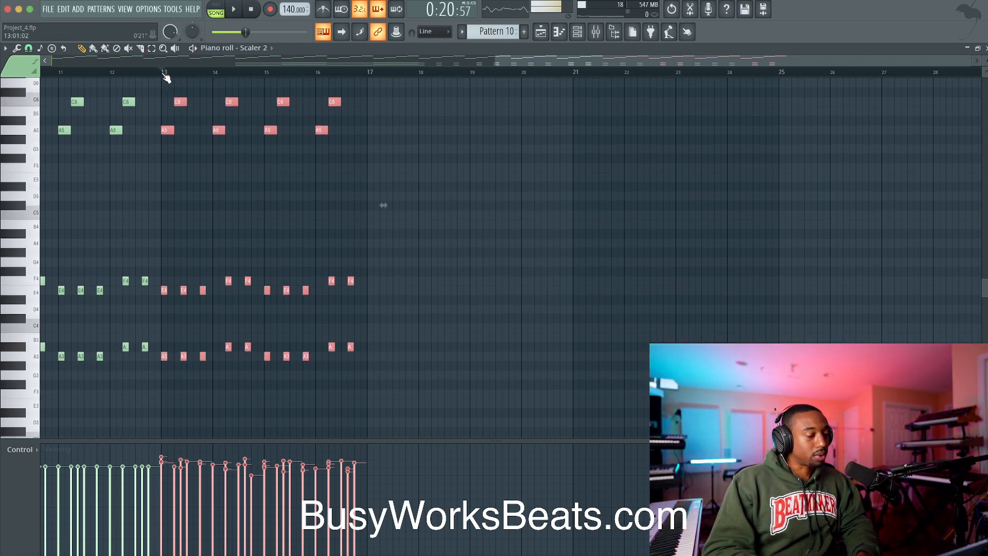
key("space")
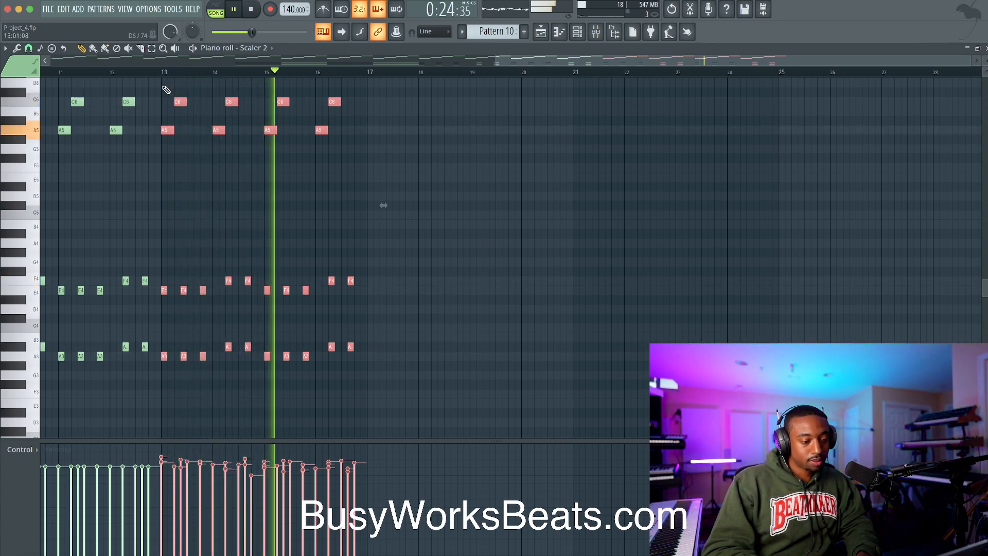
scroll(182, 170, "up", 2)
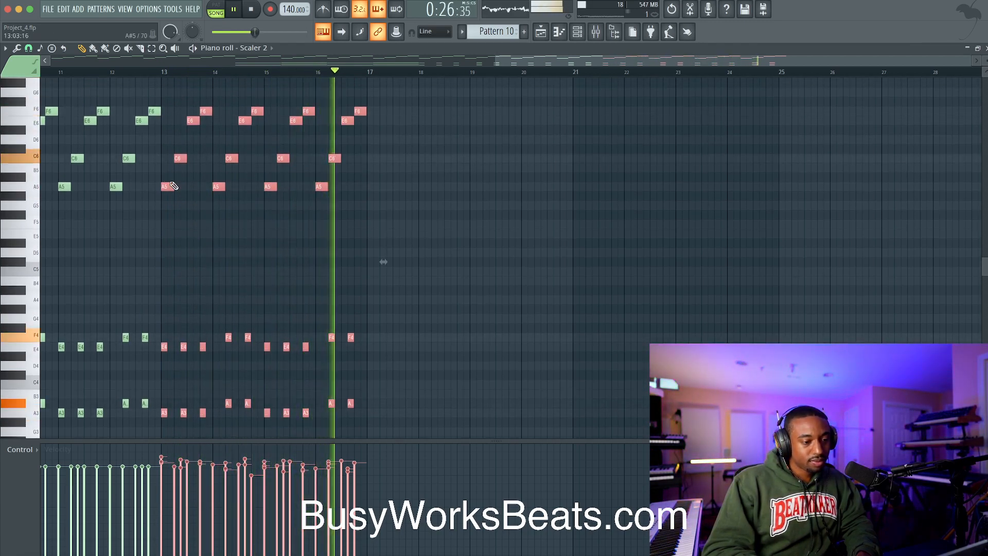
key("space")
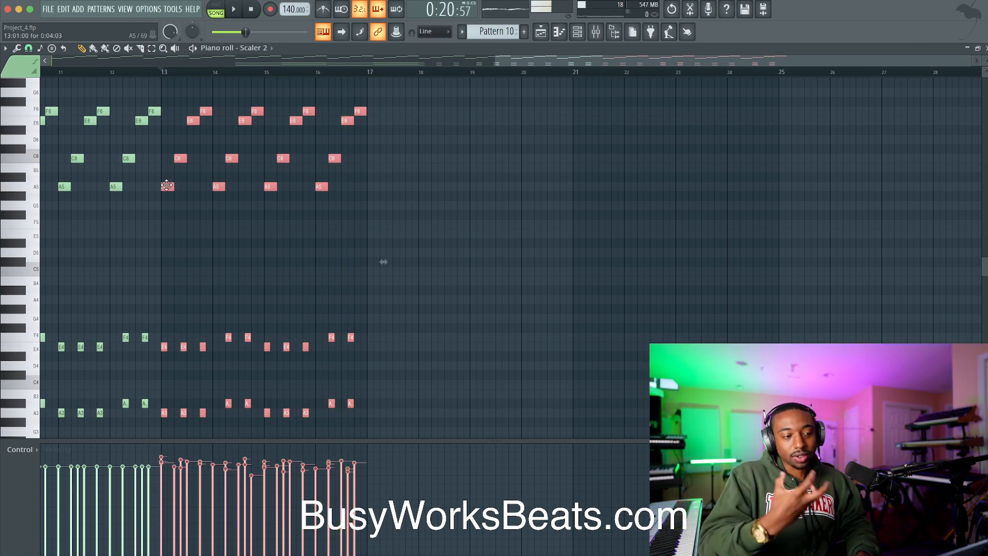
Copy all humanized notes of bars 13 to 16 into bars 17 to 20.
left_click_drag(167, 185, 377, 184)
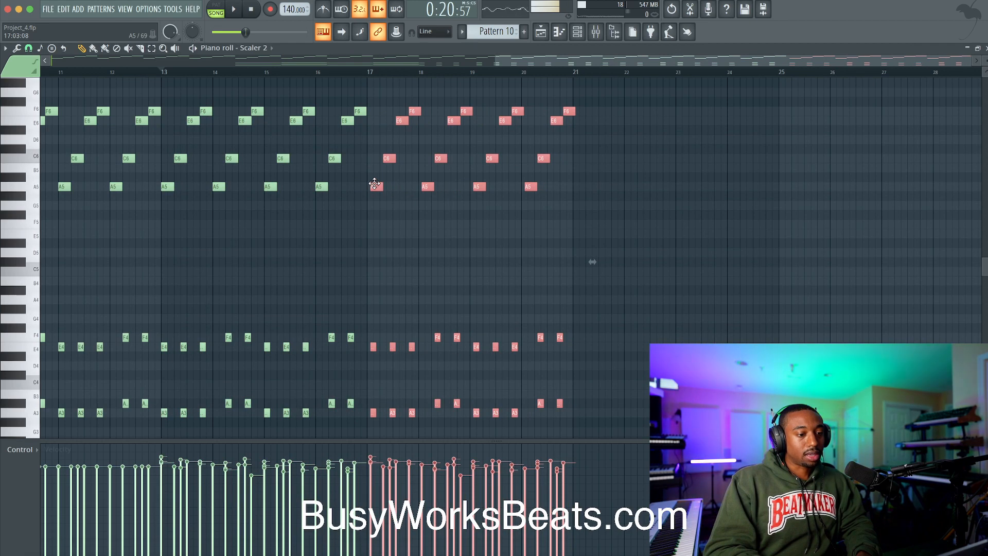
left_click_drag(374, 184, 373, 183)
scroll(384, 216, "up", 3)
scroll(384, 216, "right", 2)
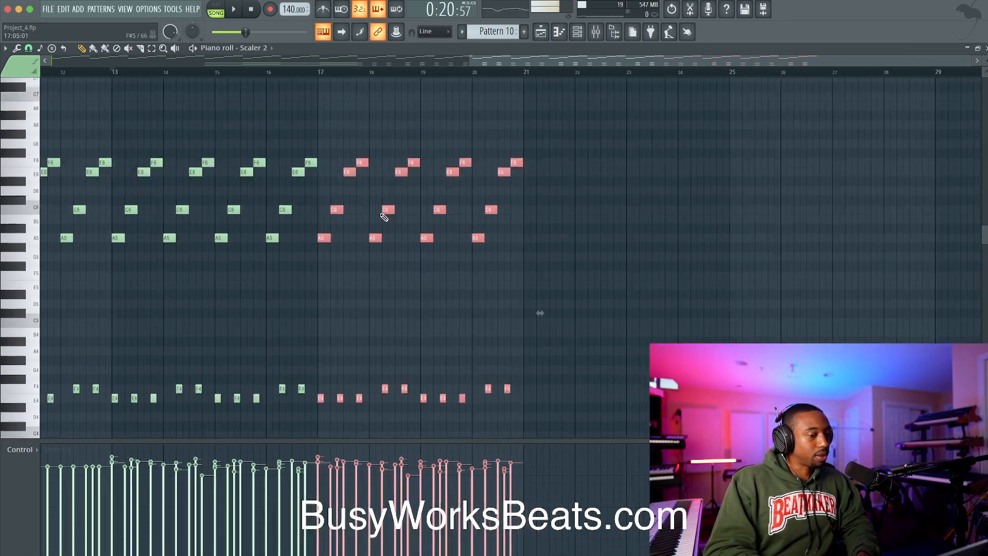
scroll(337, 155, "up", 7)
scroll(338, 154, "right", 1)
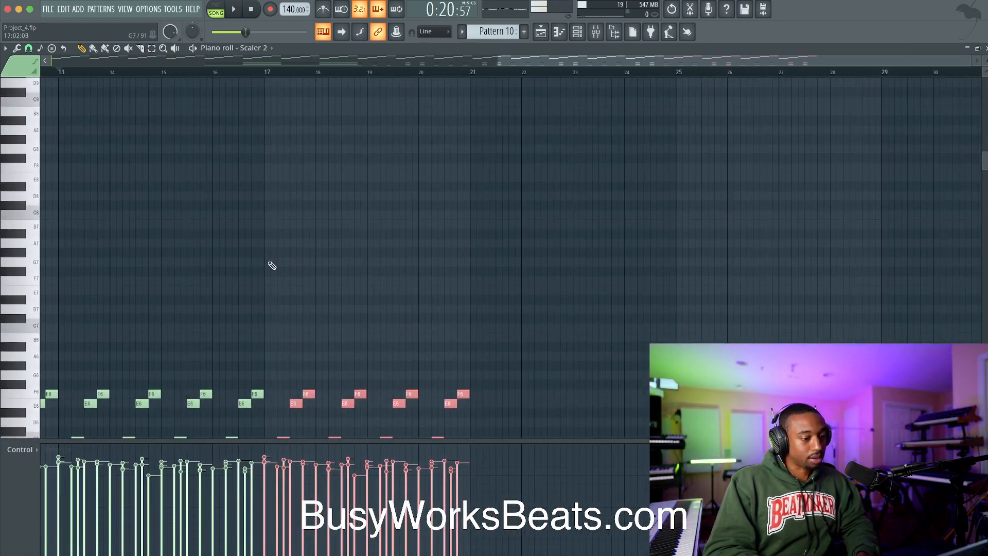
Add a one-beat A7 note at the start of bar 17, high above the melody.
left_click(268, 262)
left_click_drag(265, 250, 265, 237)
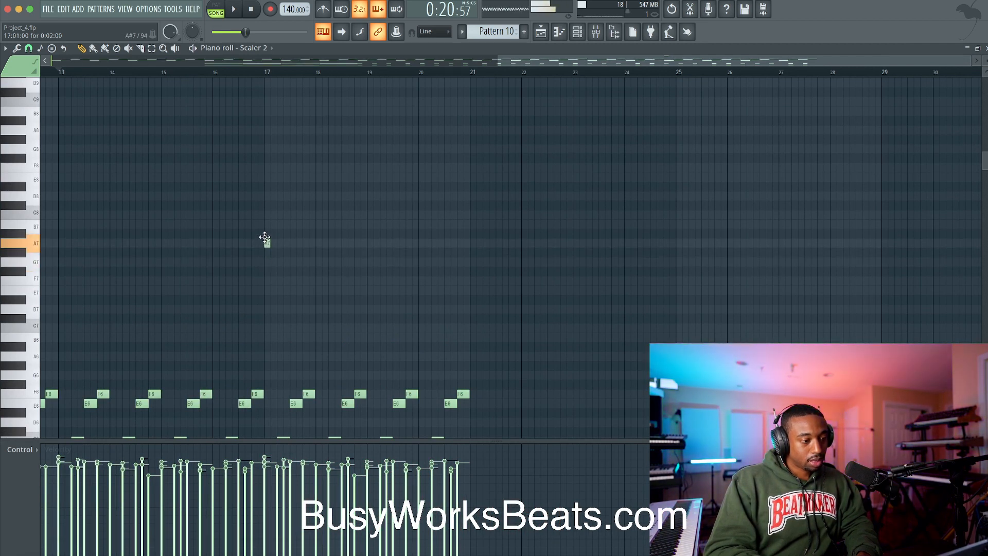
left_click_drag(270, 242, 279, 242)
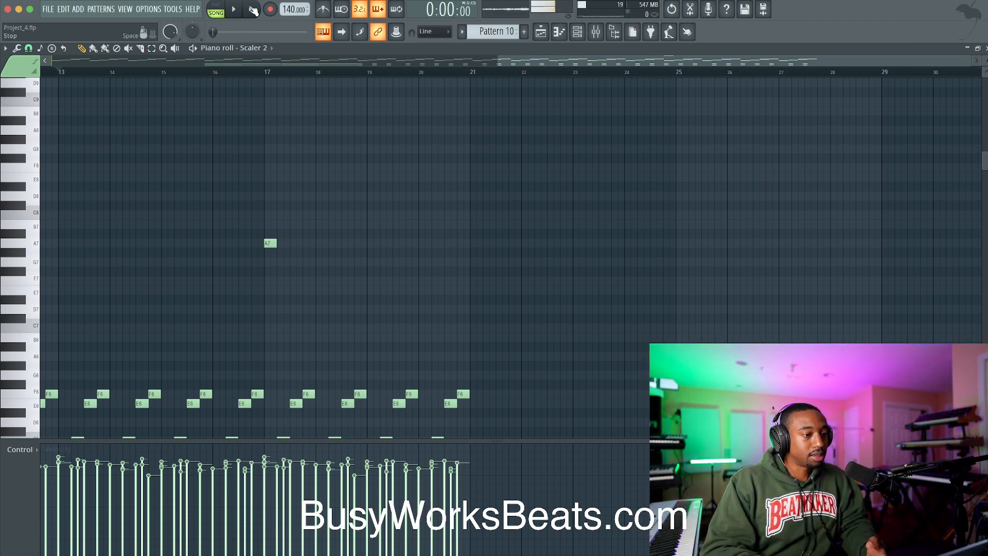
Play back the bars leading into bar 17 to hear how the high A7 note enters.
left_click(240, 9)
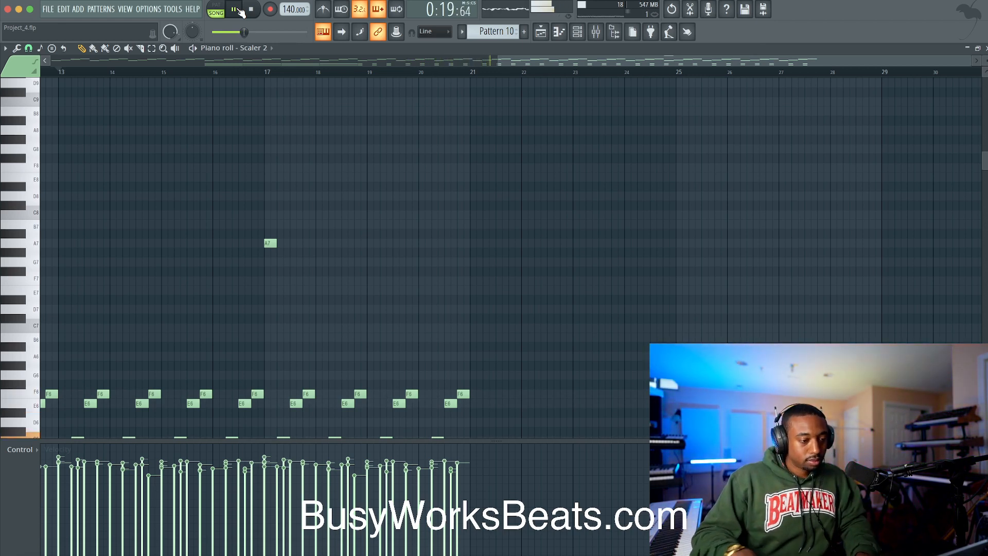
scroll(287, 236, "down", 3)
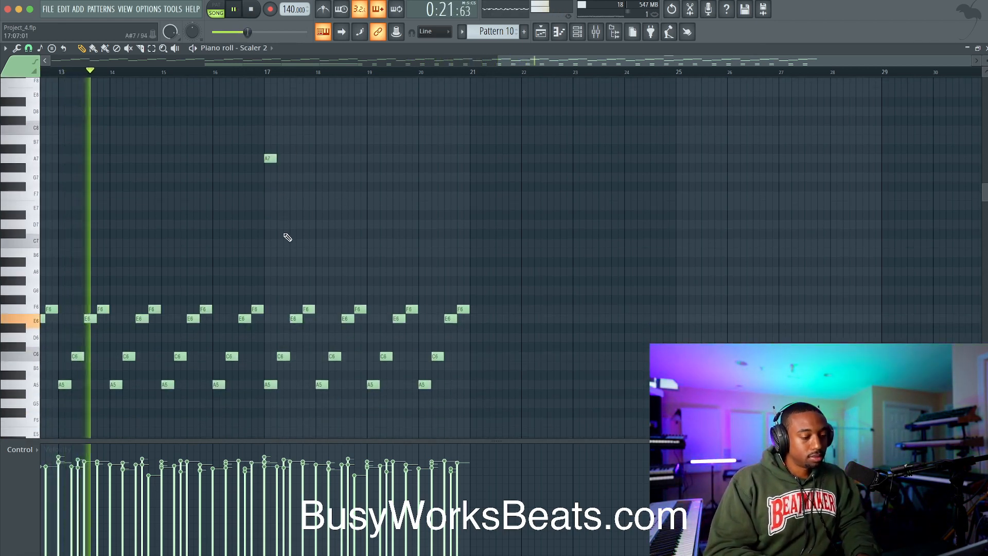
scroll(287, 236, "down", 4)
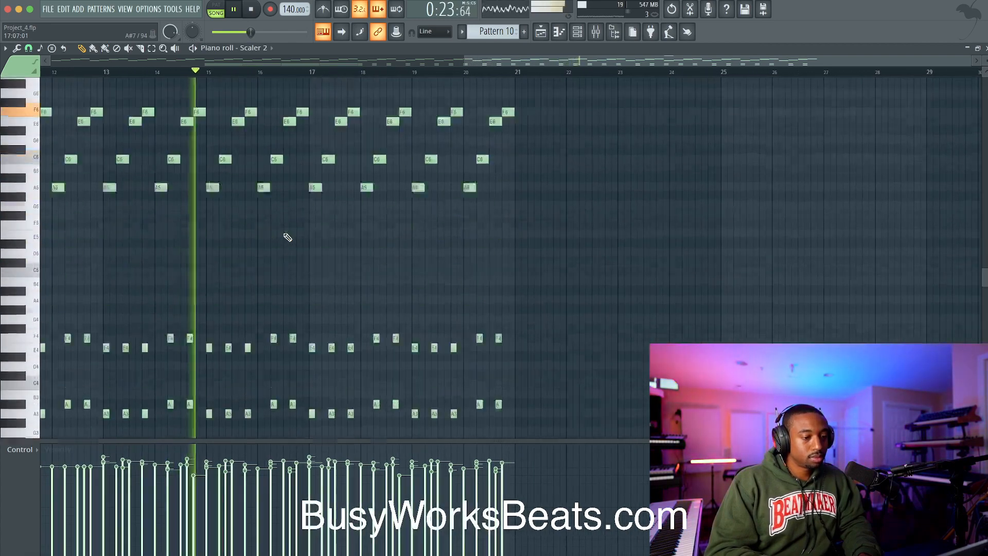
scroll(287, 237, "up", 3)
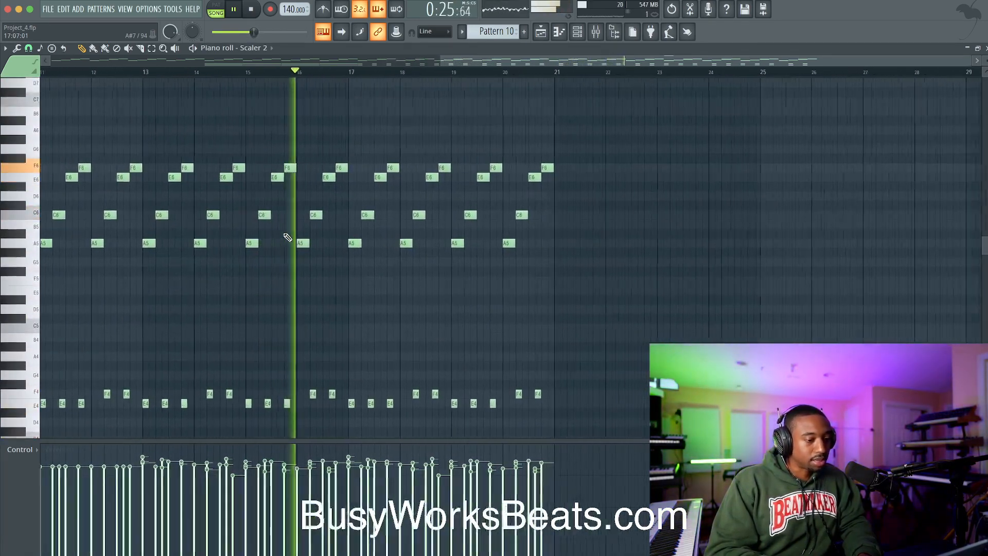
scroll(287, 237, "up", 6)
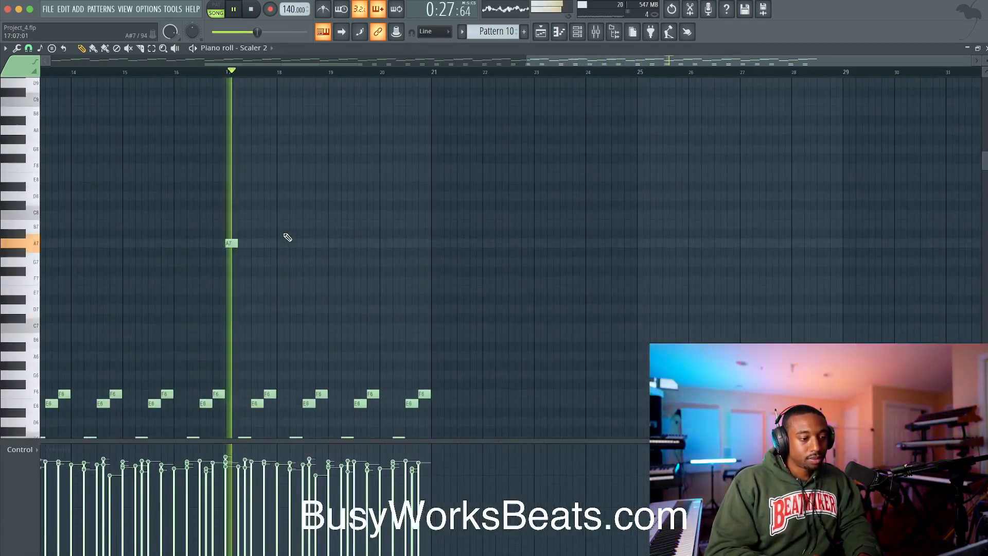
Stretch the A7 note in bar 17 to two beats and set the playback start to bar 17.
key("space")
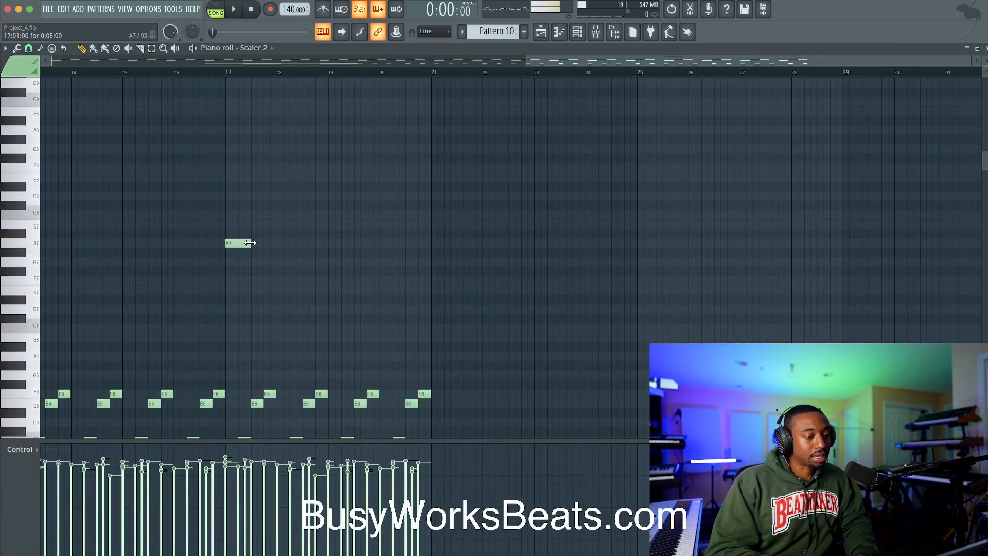
scroll(250, 242, "up", 3)
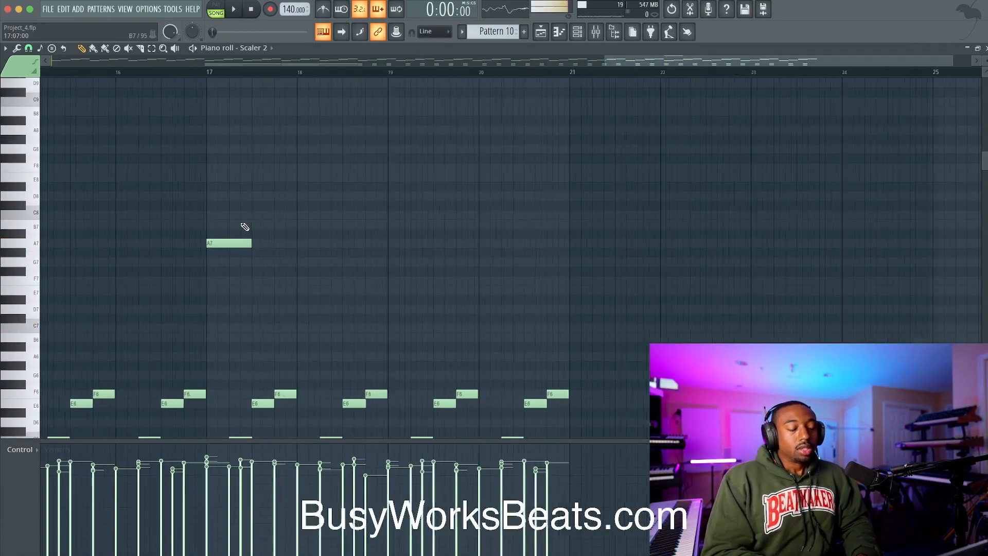
scroll(249, 251, "down", 3)
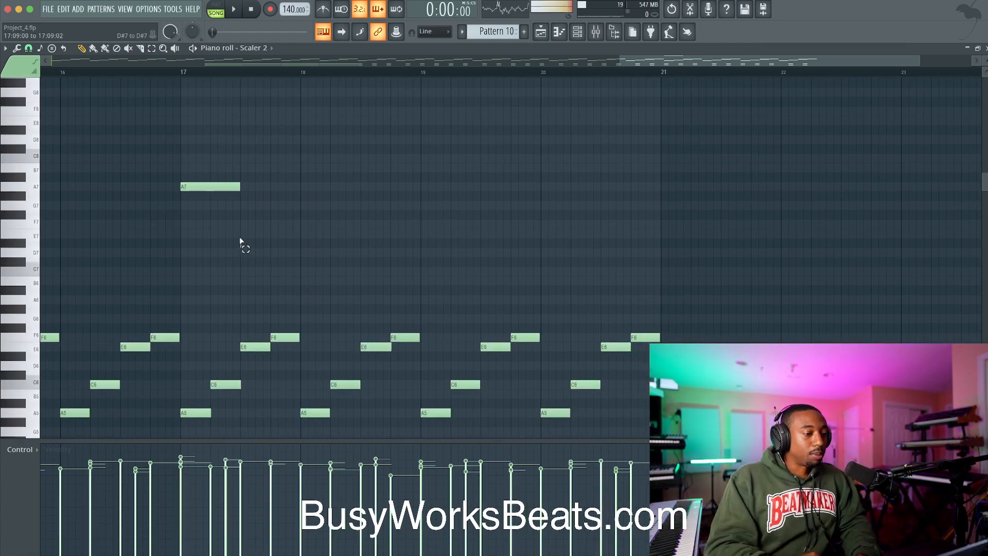
left_click(182, 74)
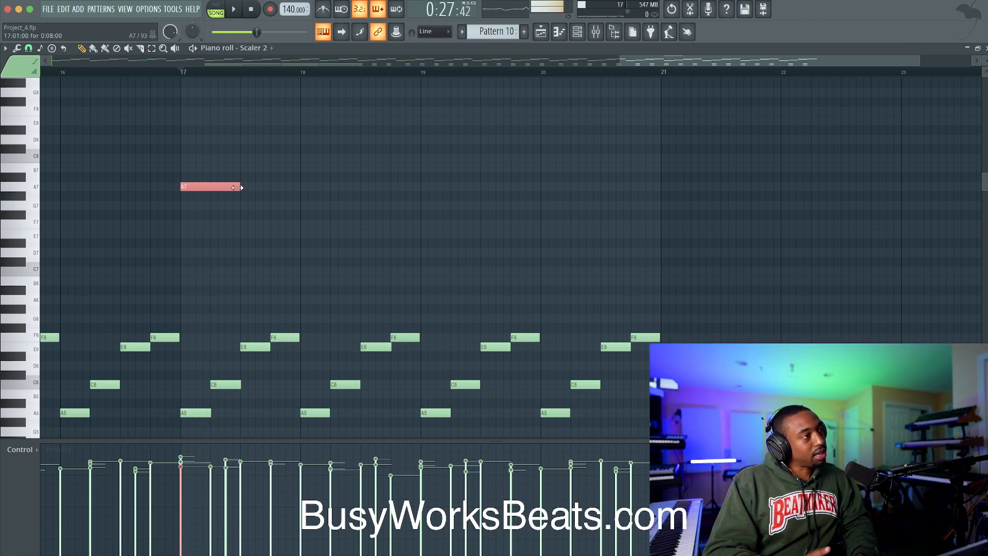
key("space")
key("space")
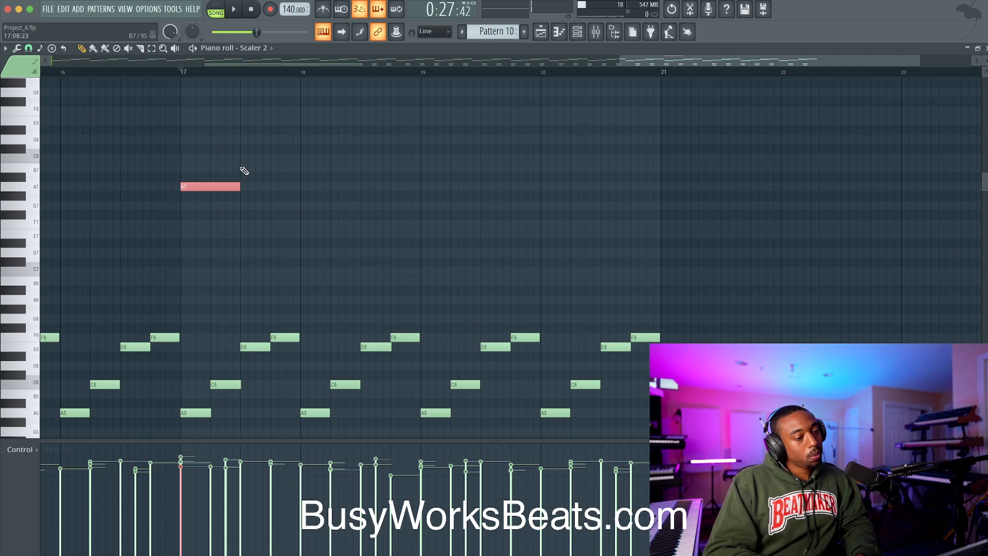
Add a two-beat D#8 note directly after the A7 note in the second half of bar 17.
left_click_drag(239, 133, 238, 144)
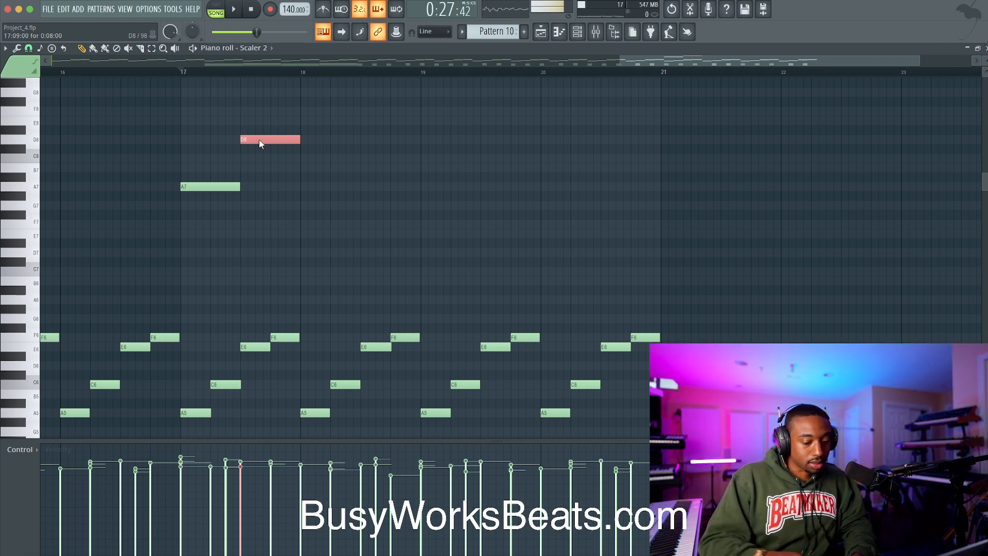
key("Down")
key("Down")
key("Down")
key("Down")
key("Down")
key("Up")
key("Up")
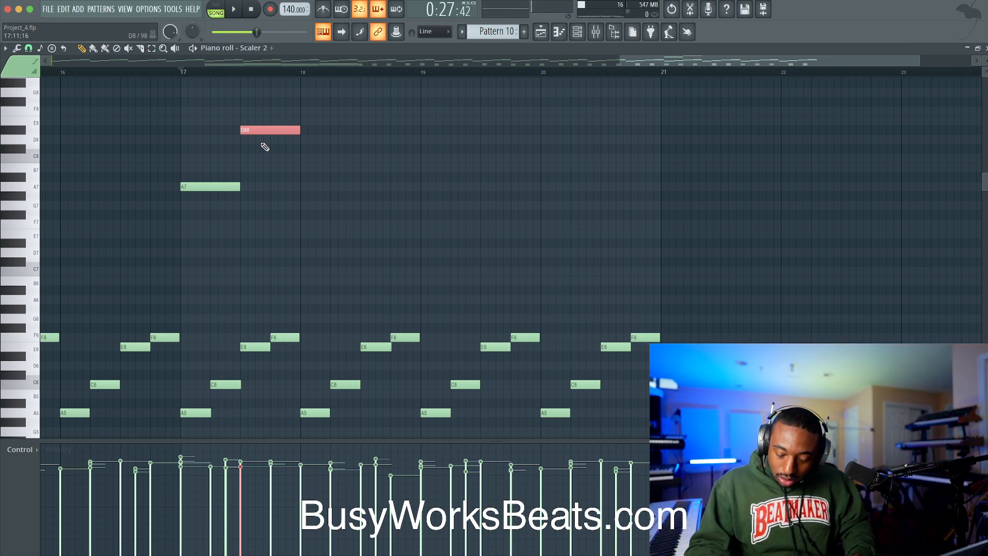
Add a D8 note at the start of bar 18 and stretch it to fill the whole bar.
left_click(305, 143)
key("space")
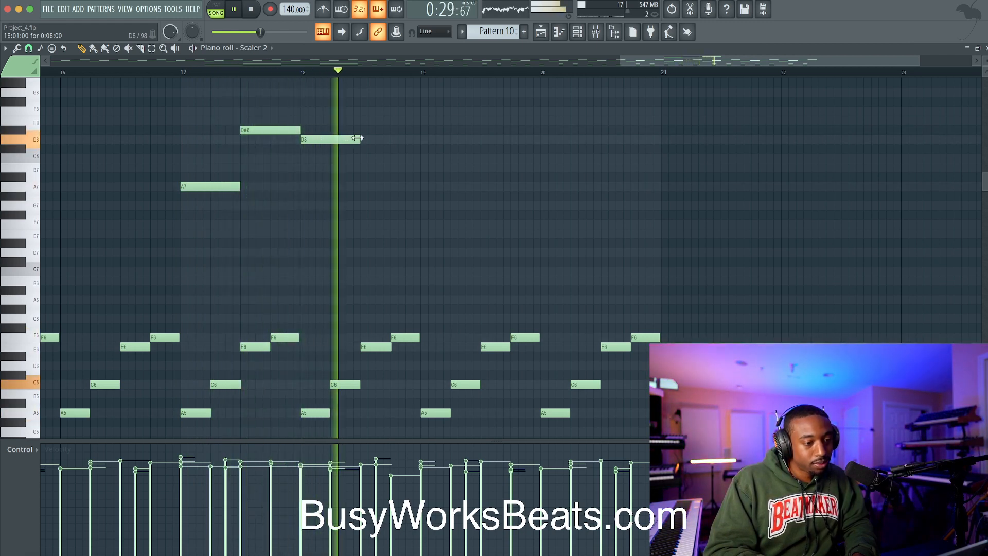
key("space")
left_click_drag(360, 139, 415, 138)
Copy the three high notes of bars 17 and 18 into bars 19 and 20.
left_click_drag(232, 148, 232, 152)
left_click_drag(368, 98, 318, 127)
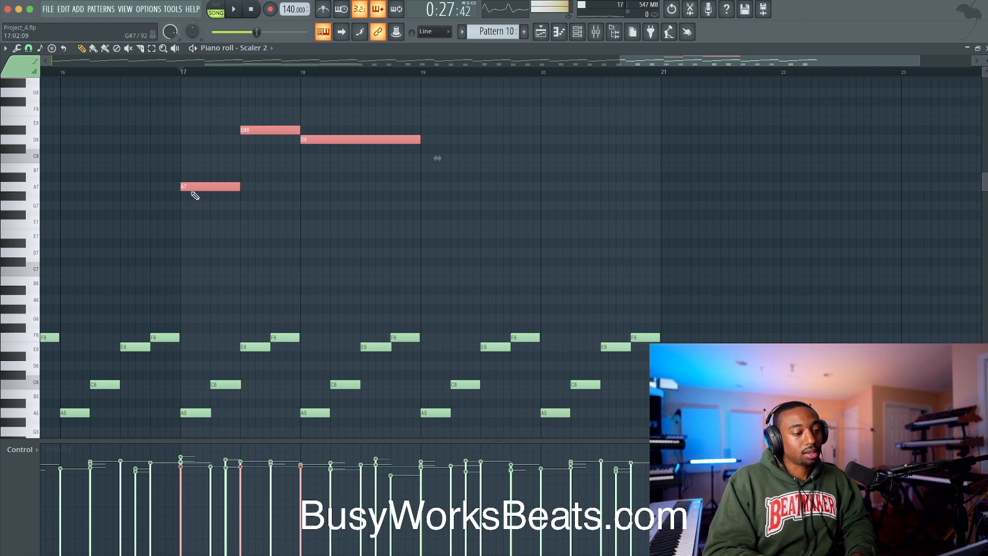
mouse_move(197, 188)
left_mouse_down()
mouse_move(450, 188)
mouse_move(434, 189)
left_mouse_up()
Deselect the copied notes and play back from bar 17 to listen to the repeated high phrase.
key("space")
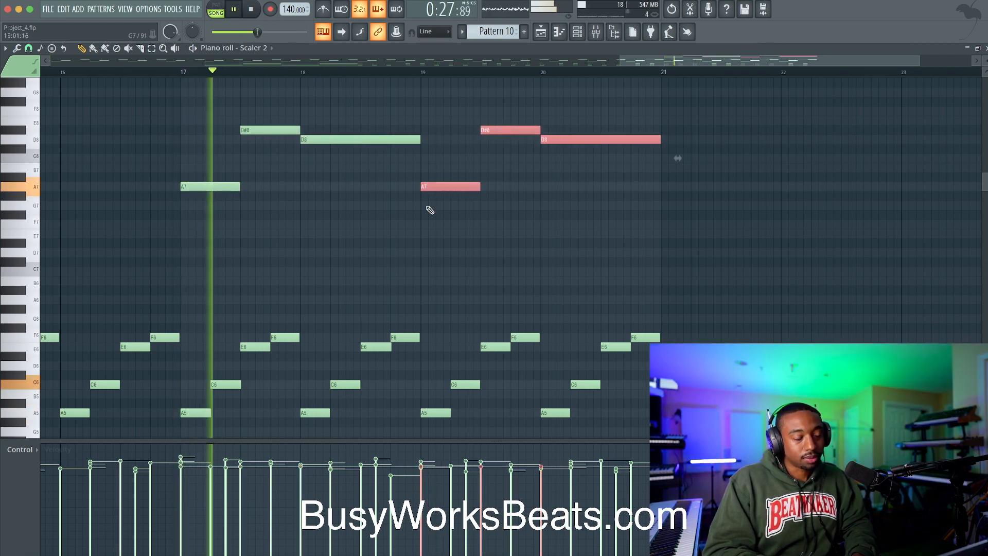
right_click(426, 207)
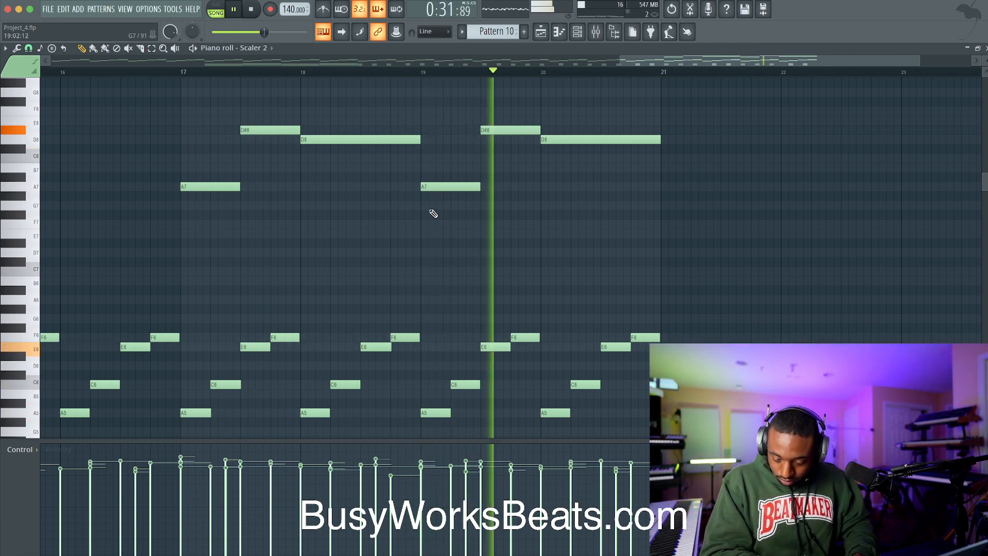
scroll(434, 213, "up", 3)
key("space")
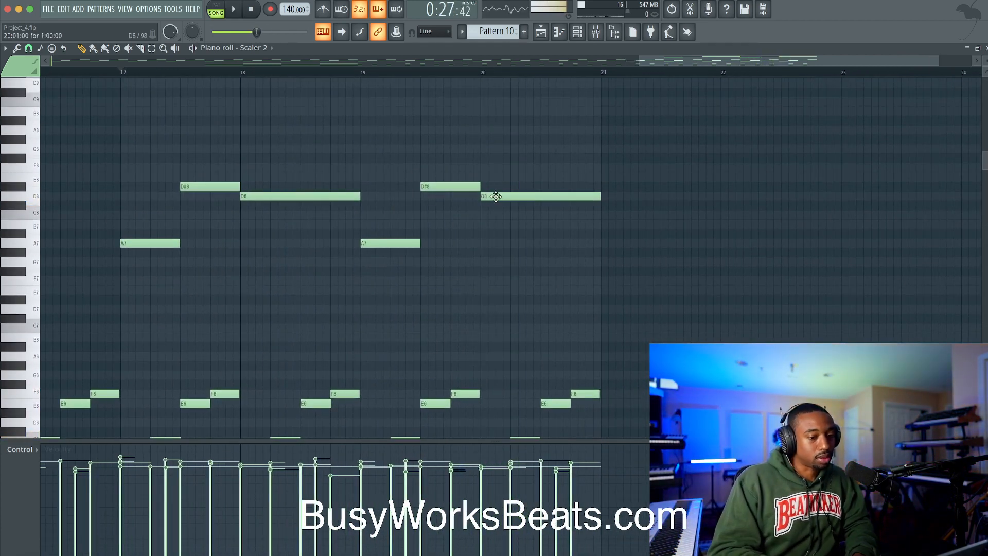
Try C8 and C#8 as alternative pitches for the long high note in bar 20 while listening from bar 17.
left_click_drag(499, 196, 497, 218)
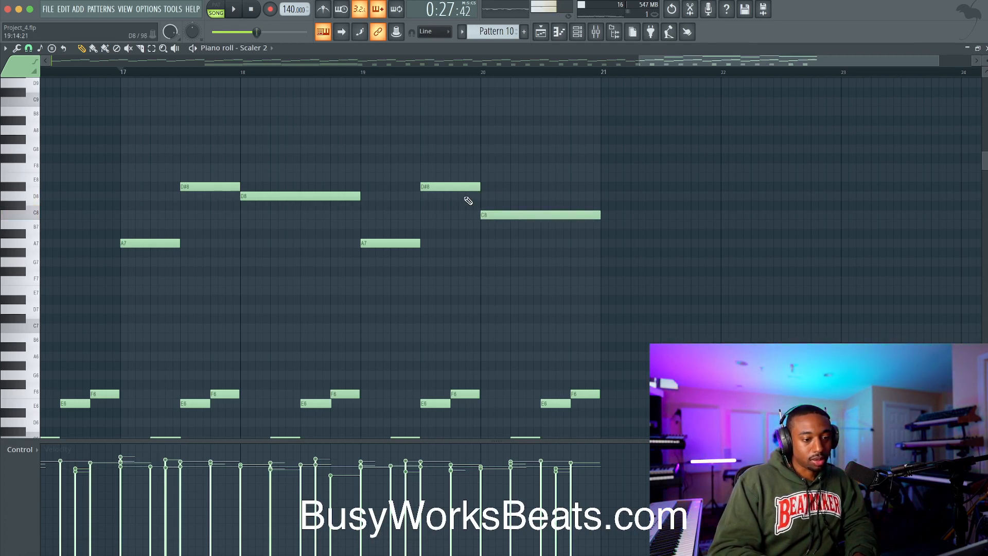
key("space")
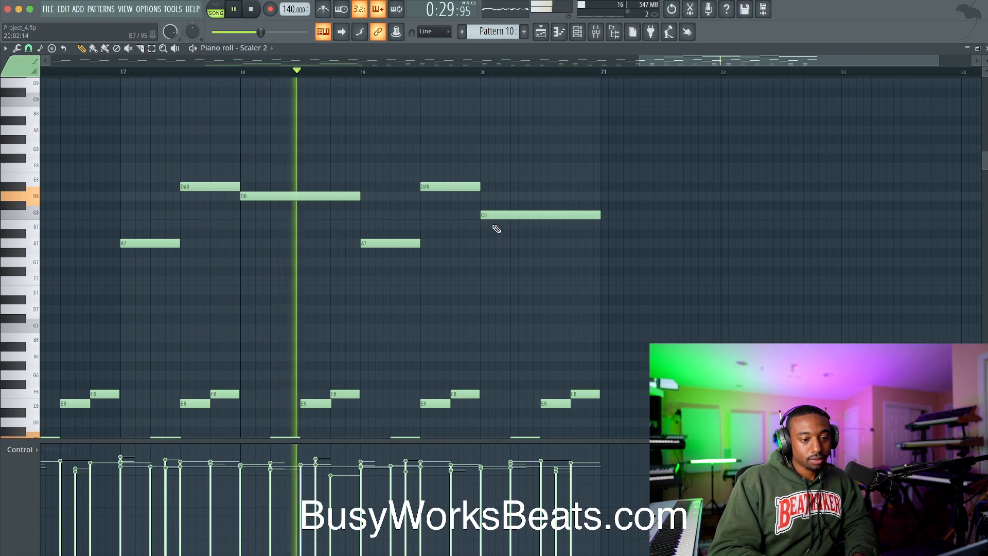
left_click_drag(489, 215, 493, 206)
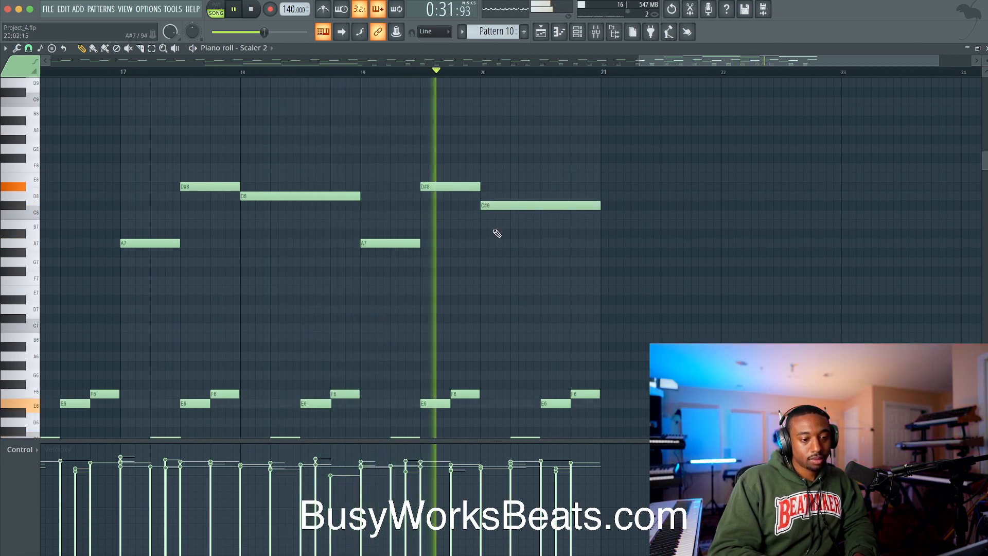
key("space")
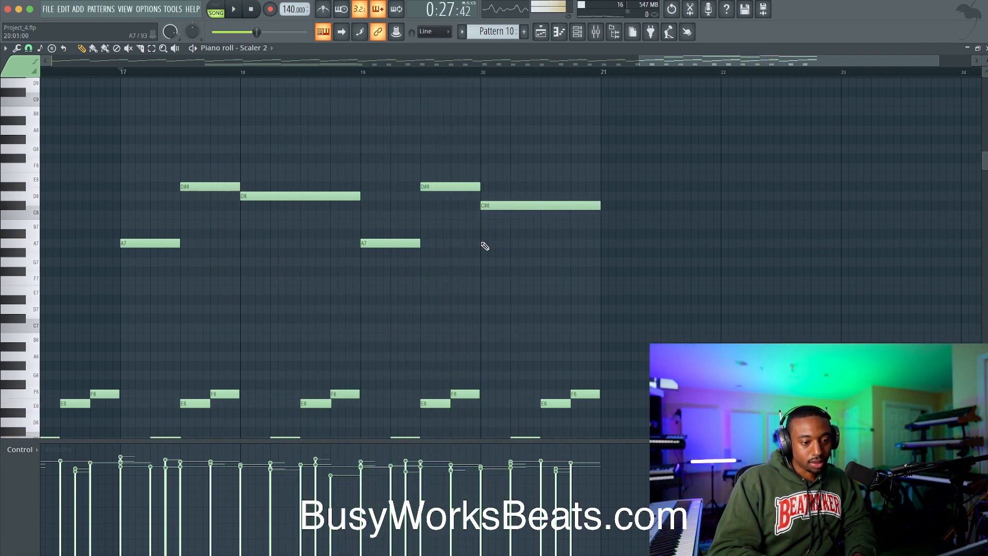
Set the long high note in bar 20 to C8 and play back the phrase from bar 17.
left_click_drag(489, 208, 486, 215)
key("space")
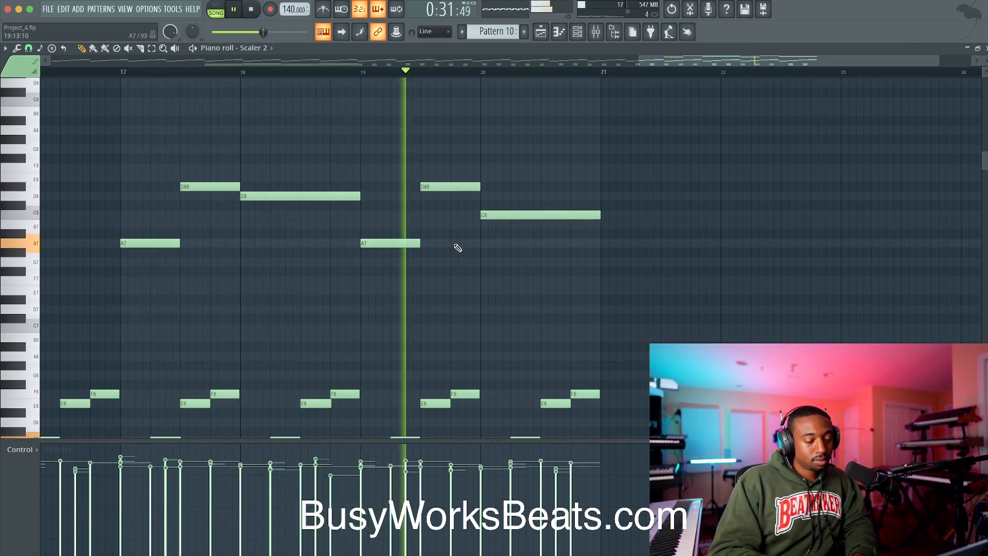
scroll(457, 248, "down", 3)
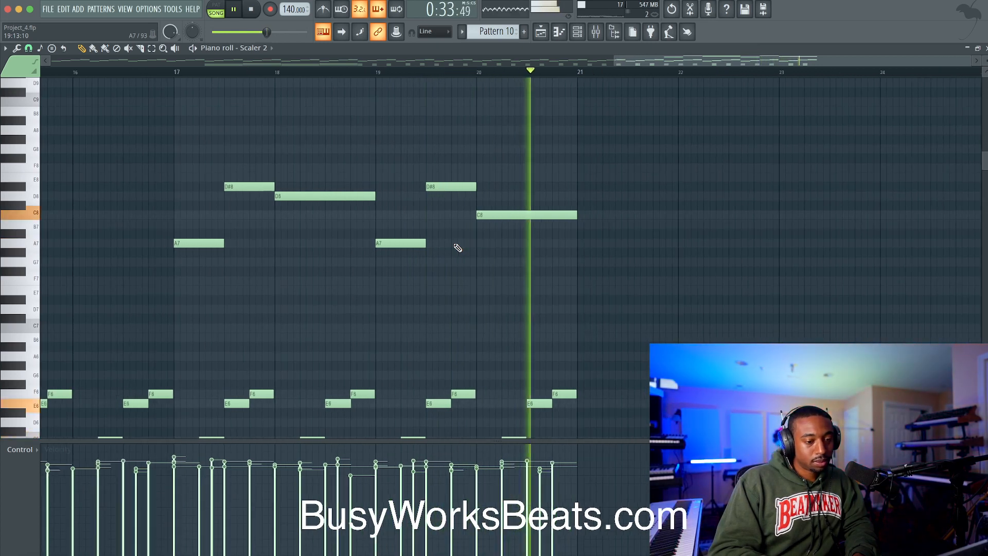
key("space")
Select bars 17 to 20 to review their melody, chord and high notes, and save the project.
left_click_drag(511, 75, 256, 110)
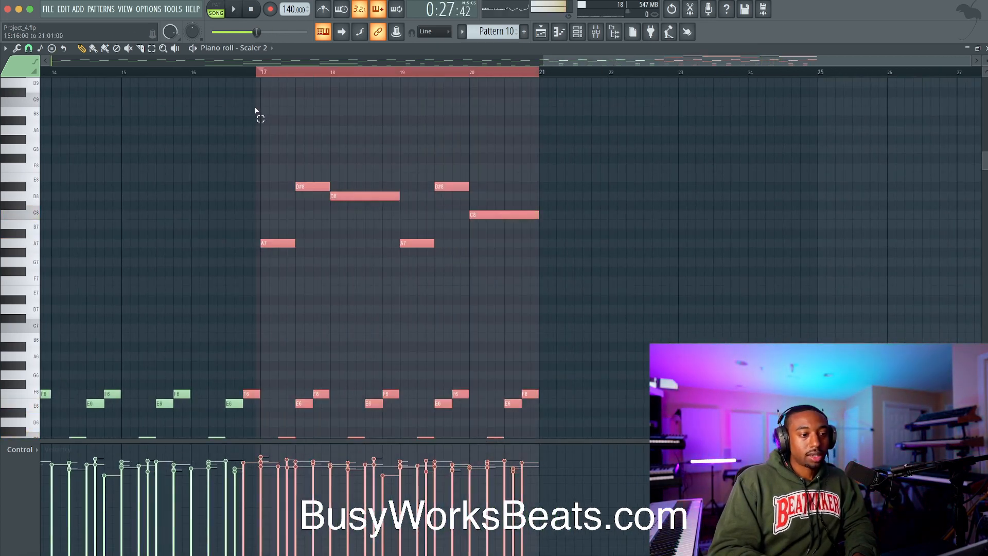
scroll(271, 144, "down", 10)
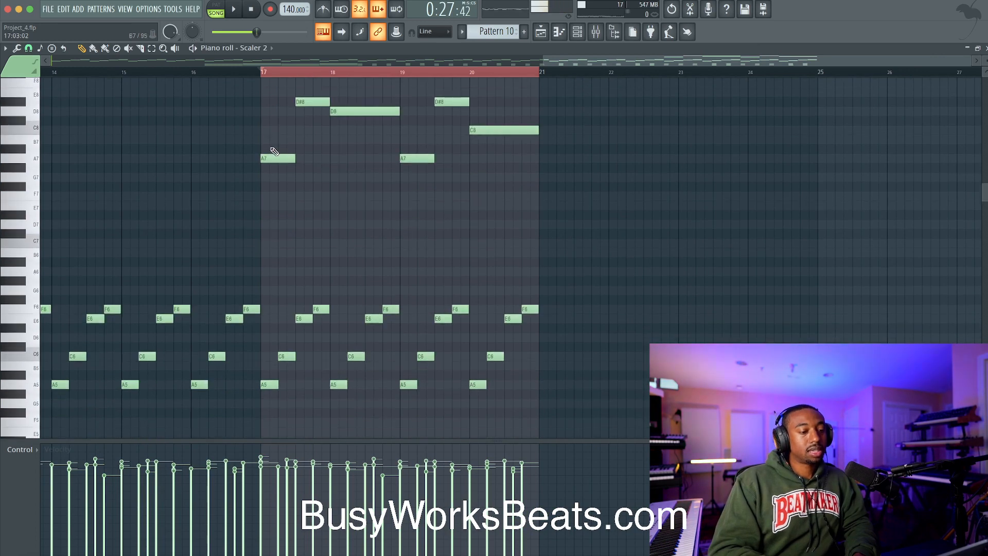
scroll(289, 219, "up", 10)
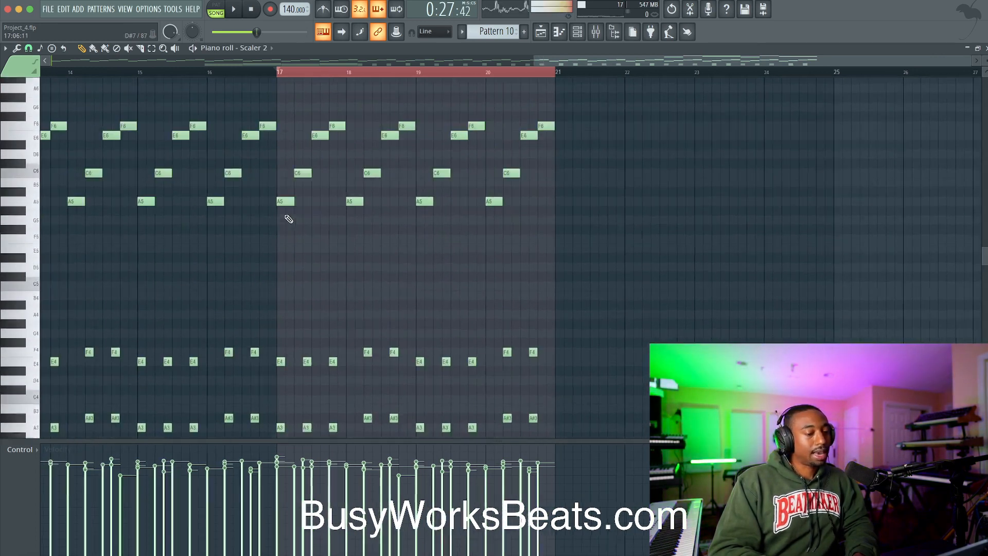
scroll(288, 219, "down", 2)
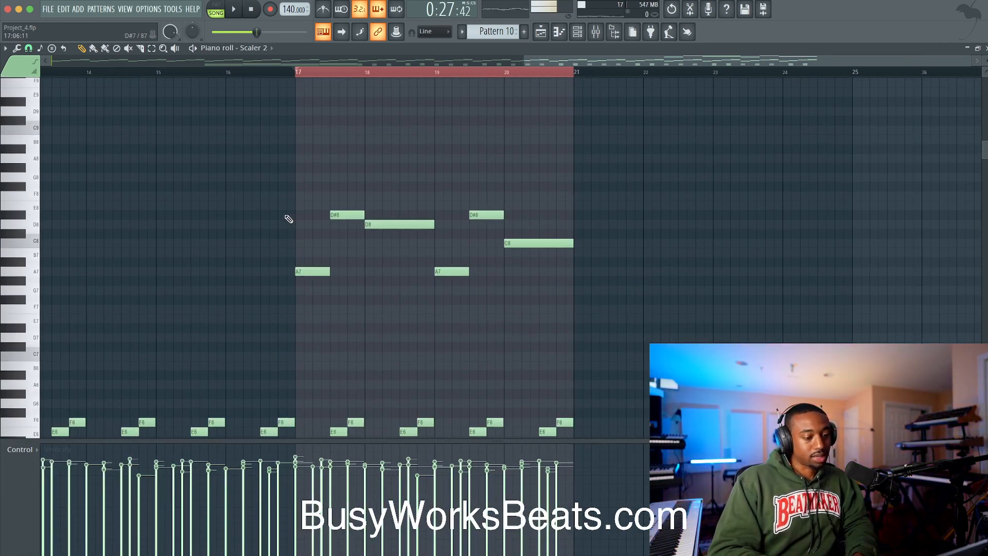
key("ctrl+s")
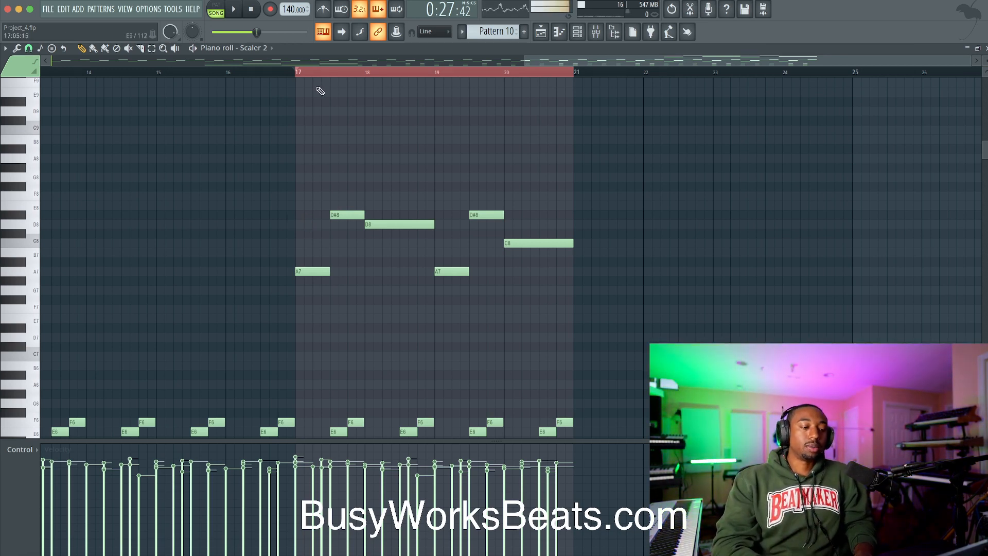
Clear the selection of bars 17 to 20 and return the playback position to the song start.
right_click(322, 72)
scroll(320, 71, "down", 5)
left_click(252, 9)
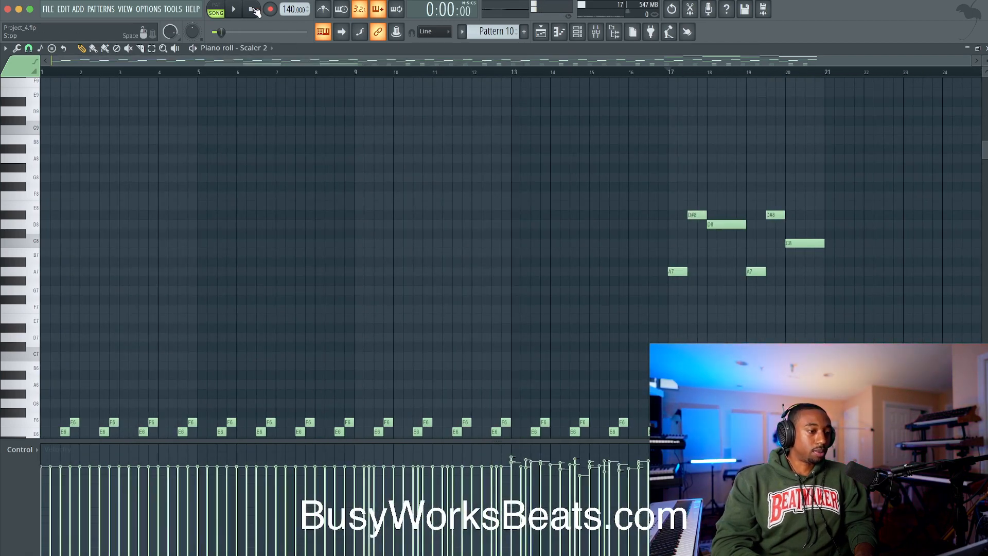
Look over the whole 20-bar pattern and start playing it from bar 1.
scroll(279, 172, "down", 1)
scroll(279, 172, "down", 3)
scroll(279, 172, "down", 4)
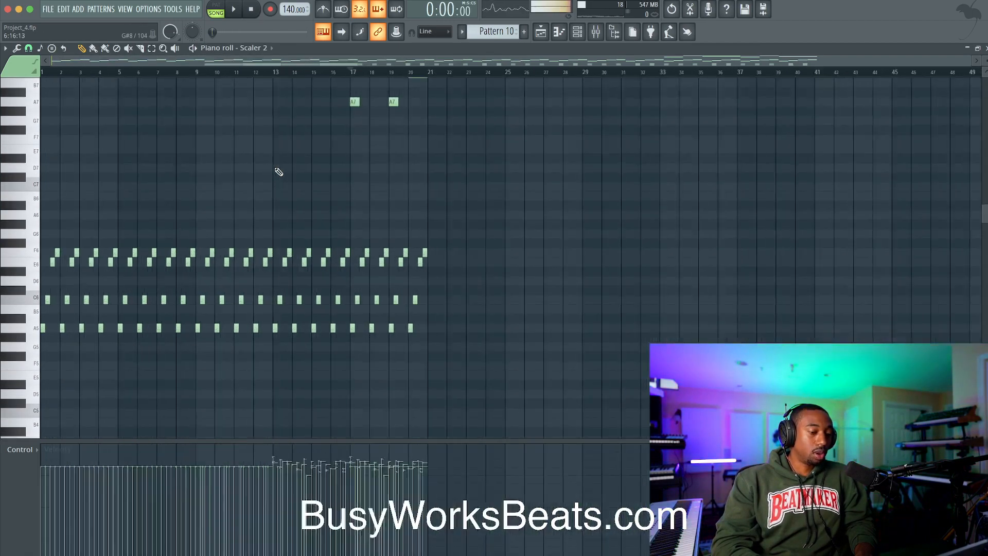
scroll(279, 171, "up", 5)
scroll(278, 172, "down", 8)
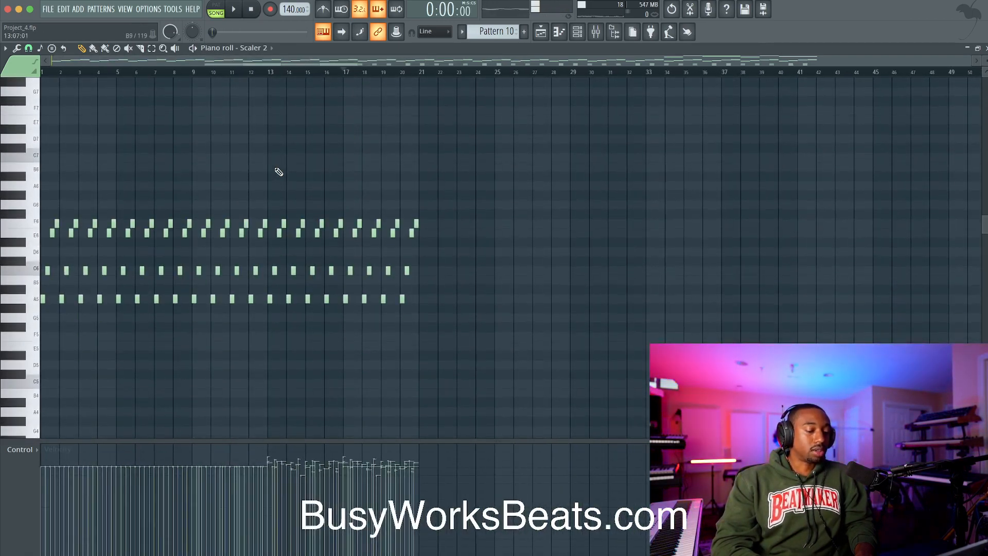
scroll(279, 172, "up", 3)
scroll(279, 172, "up", 2)
scroll(278, 172, "up", 6)
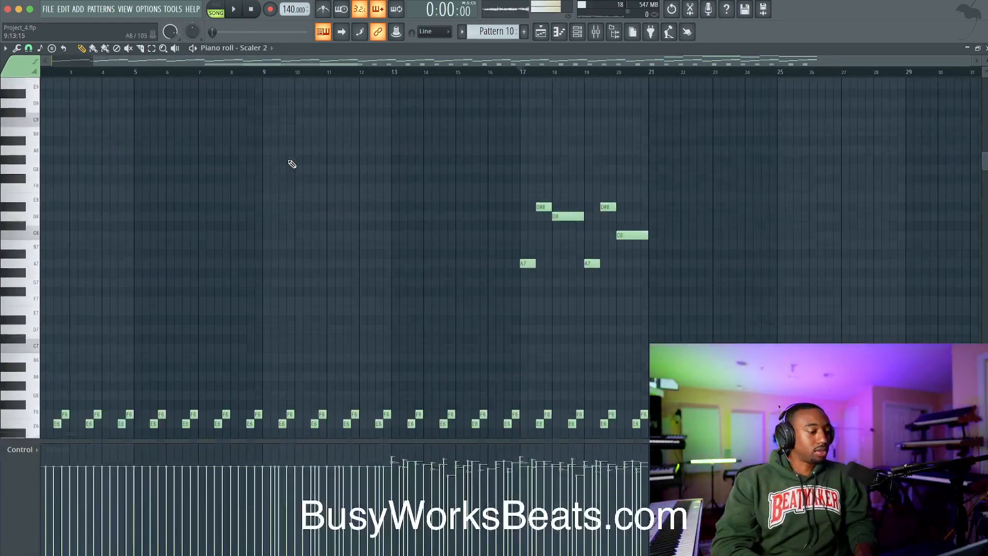
scroll(289, 161, "down", 3)
scroll(288, 162, "down", 10)
scroll(288, 162, "up", 2)
key("space")
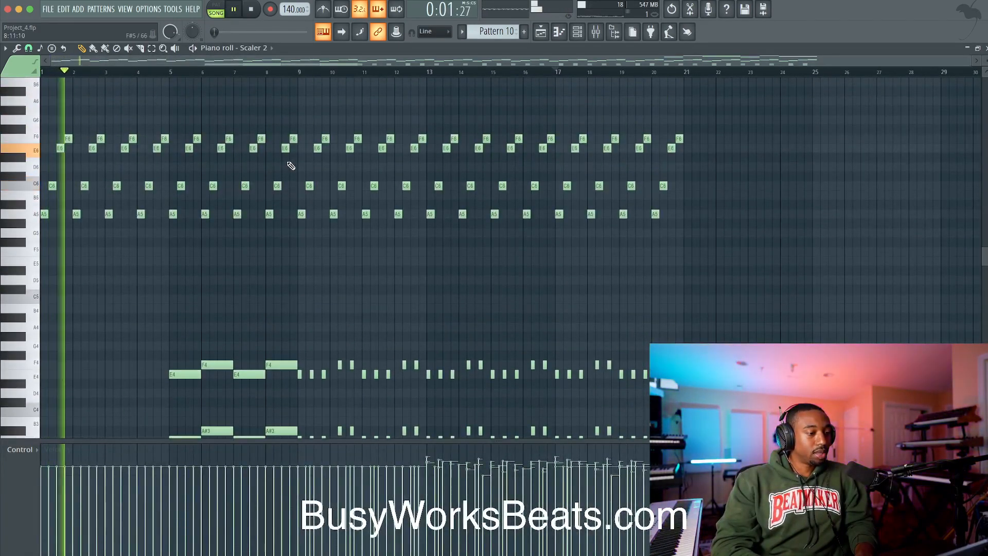
Save the project, follow the melody, chord and high notes as playback runs through bar 20, and stop playback.
key("super+s")
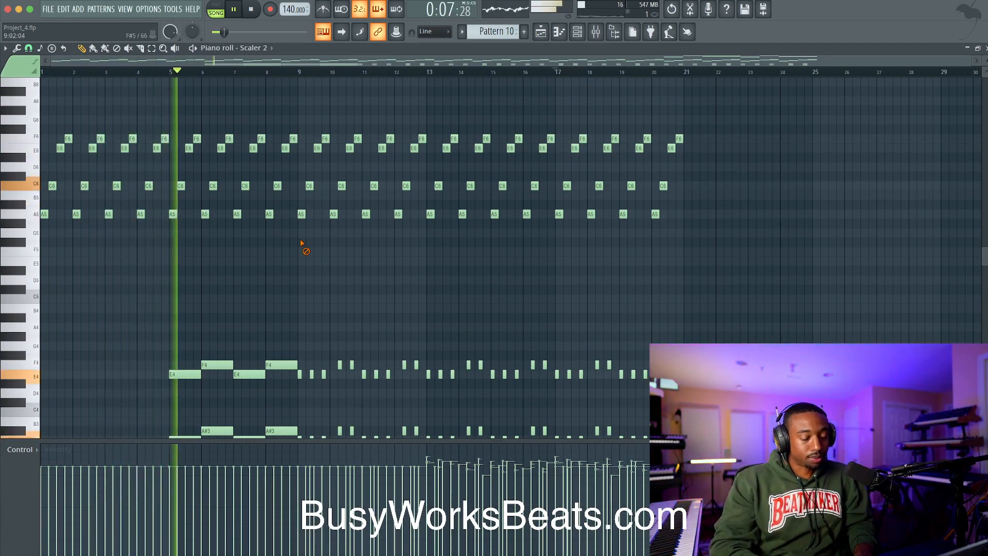
scroll(426, 228, "right", 3)
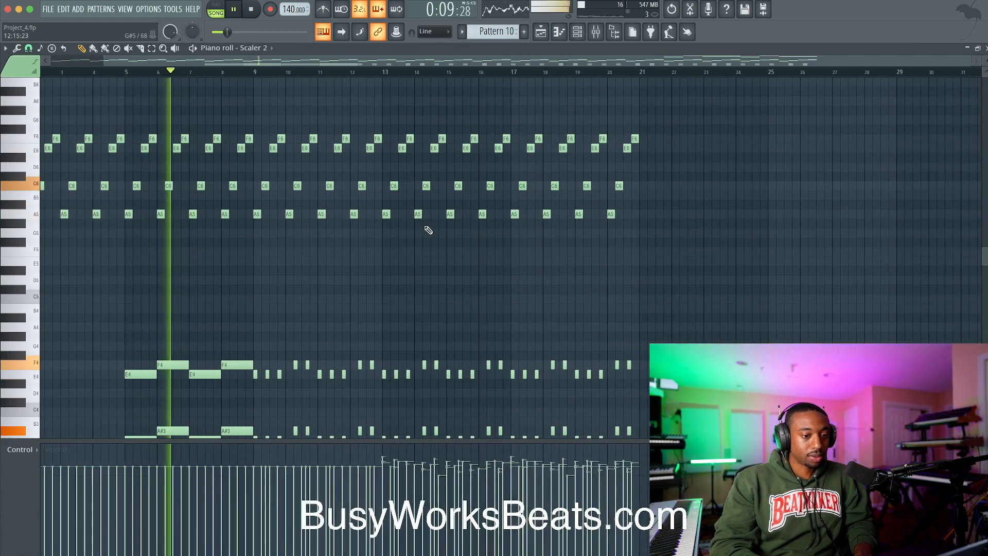
scroll(430, 246, "down", 1)
scroll(433, 249, "up", 6)
scroll(435, 246, "down", 2)
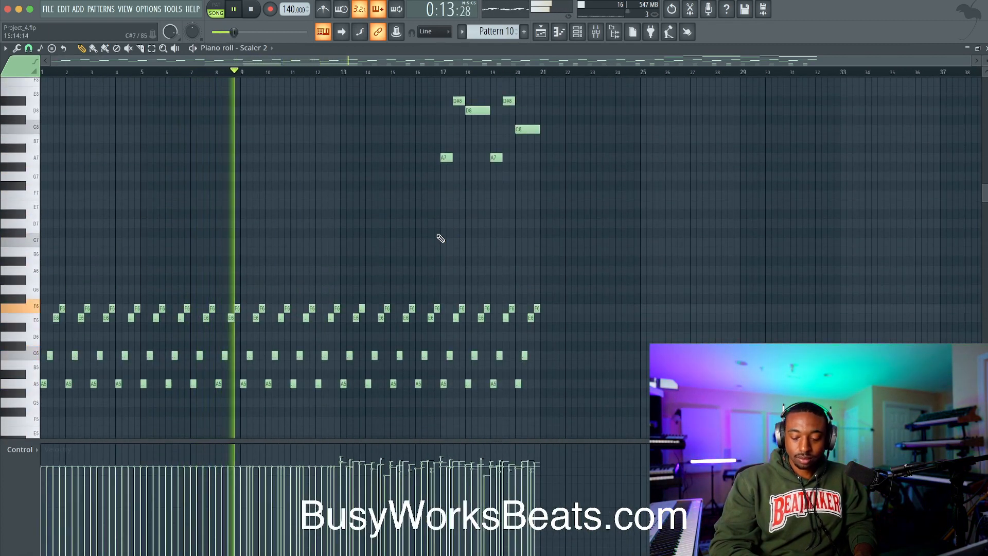
scroll(440, 238, "down", 8)
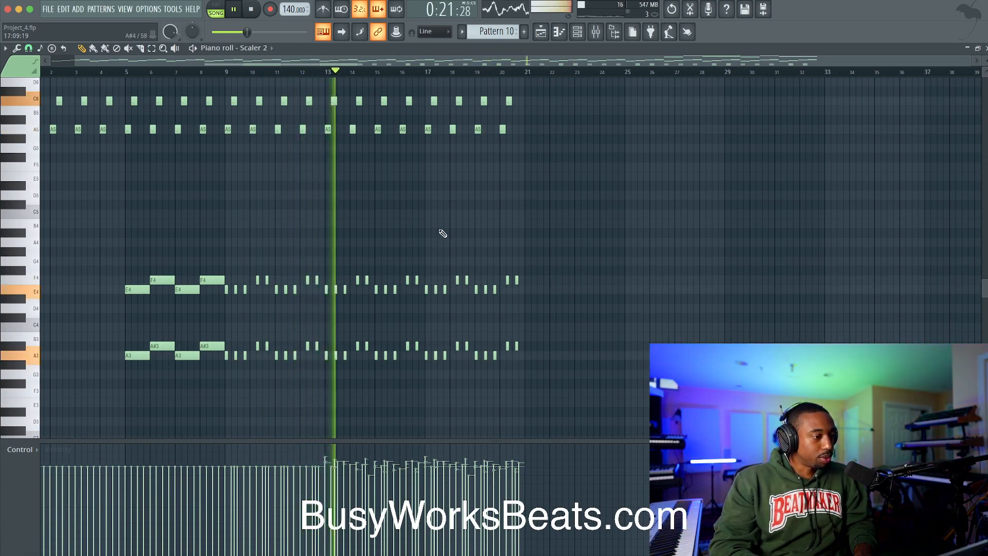
scroll(443, 233, "right", 3)
scroll(442, 233, "up", 4)
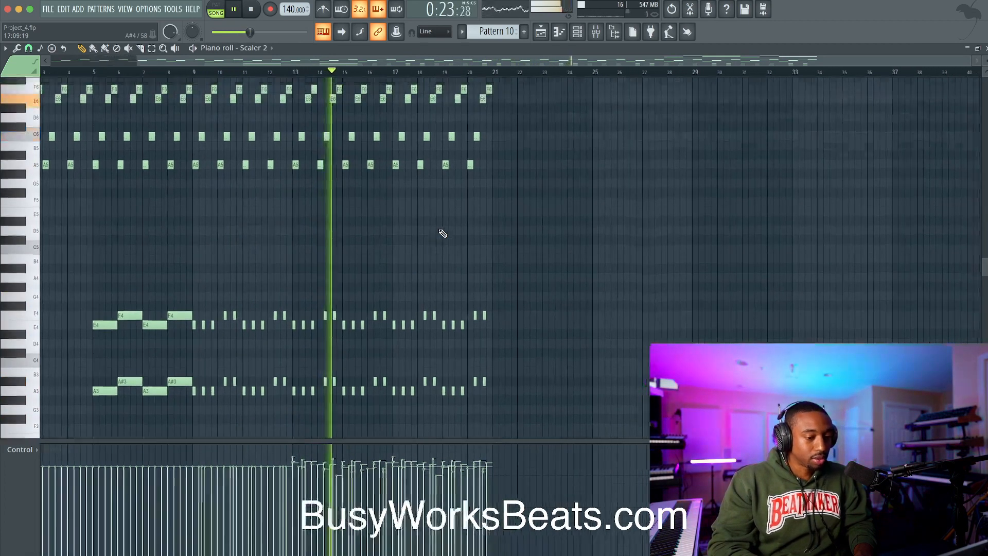
scroll(443, 233, "up", 5)
scroll(443, 233, "right", 2)
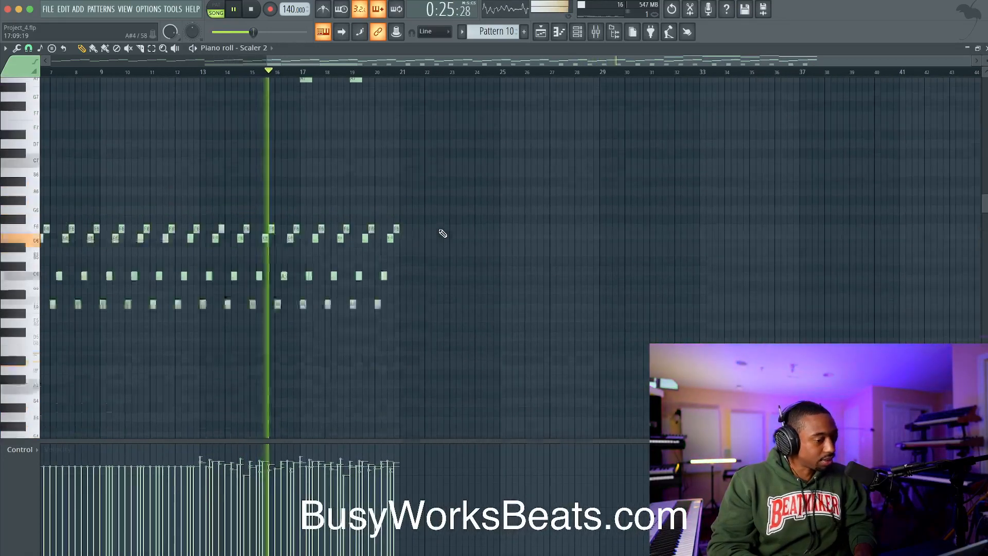
scroll(443, 233, "down", 1)
scroll(442, 233, "down", 3)
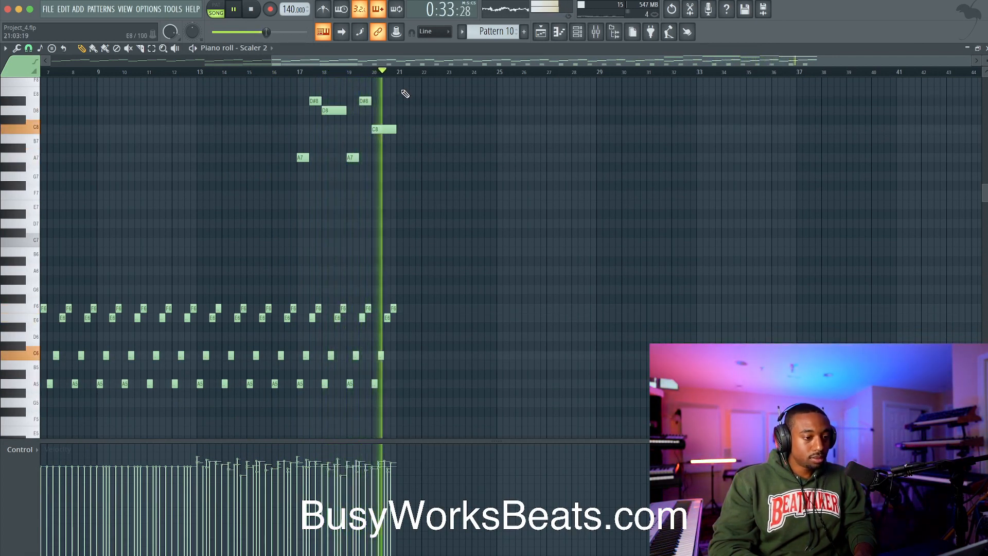
key("space")
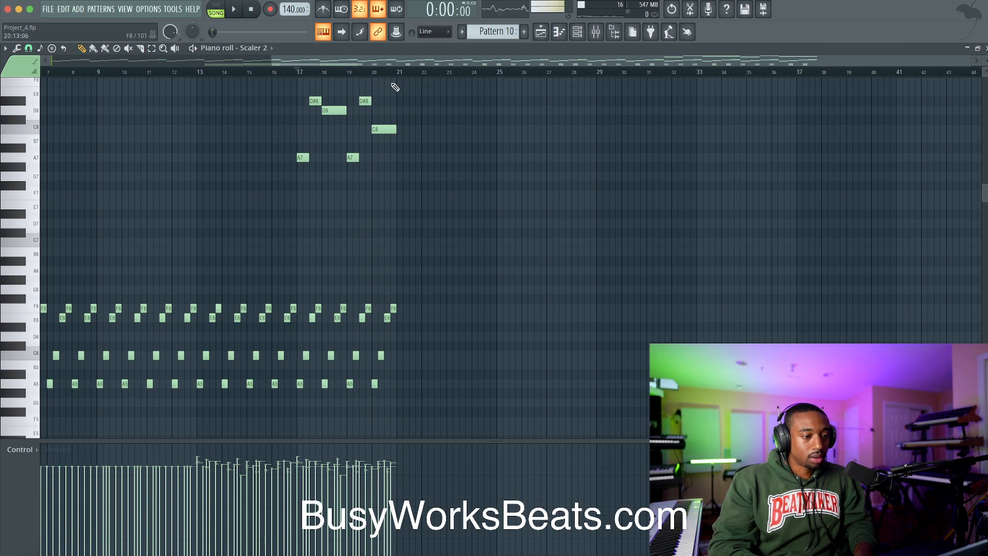
Duplicate all the notes of bars 17 to 20 into bars 21 to 24 and play the song from the start.
left_click_drag(395, 87, 302, 321)
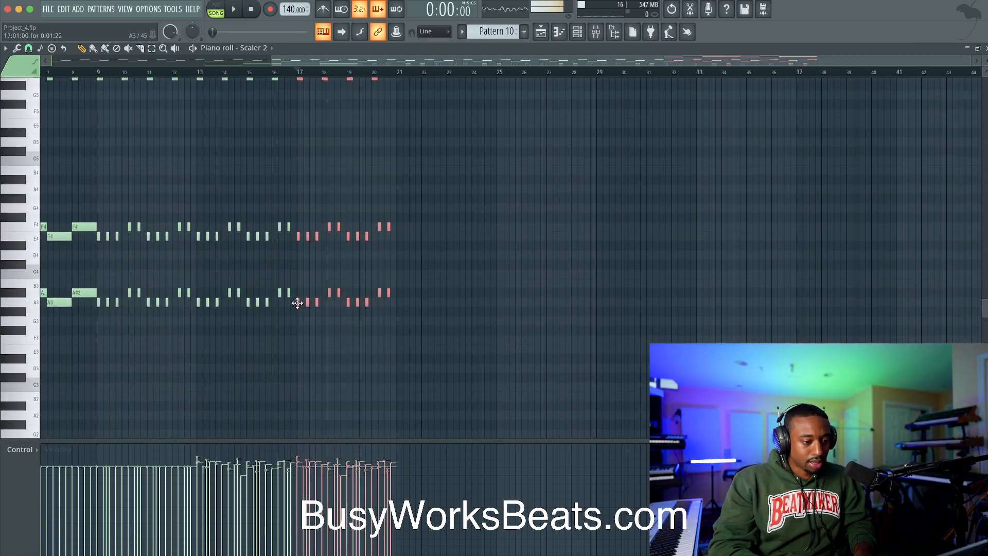
key("ctrl+b")
key("space")
scroll(406, 304, "up", 3, "ctrl")
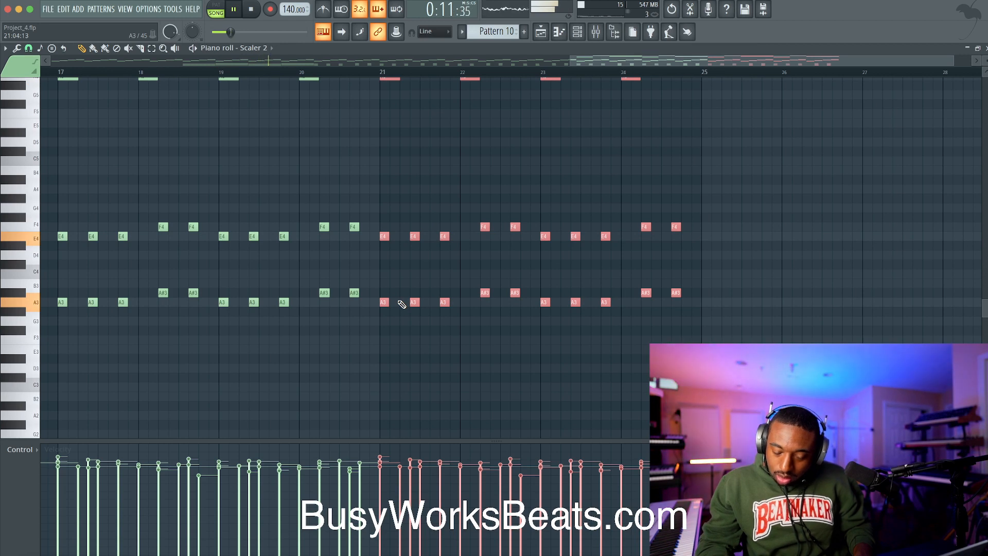
Check the Mix Bus and Insert 2 tracks in the mixer during playback, and close the mixer.
left_click(595, 32)
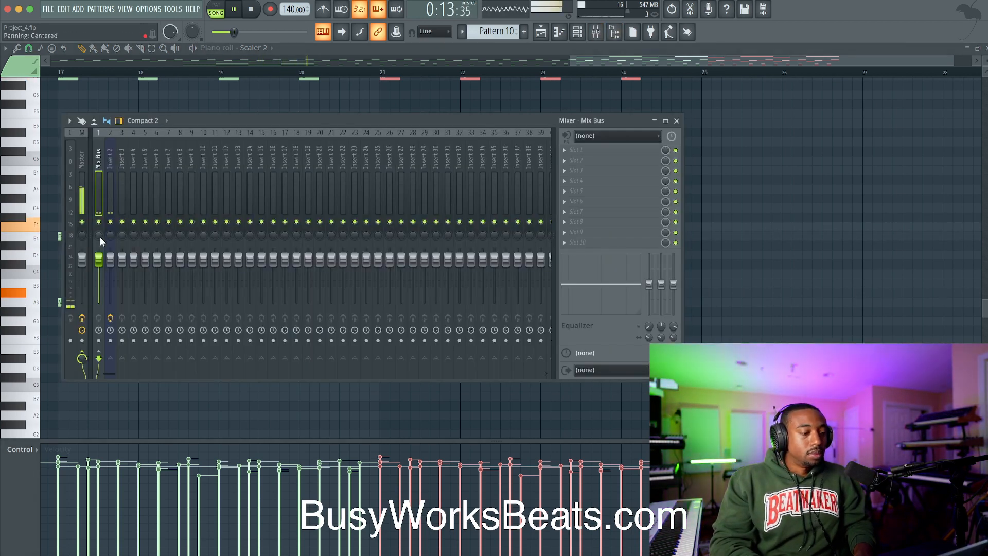
left_click(837, 274, "super")
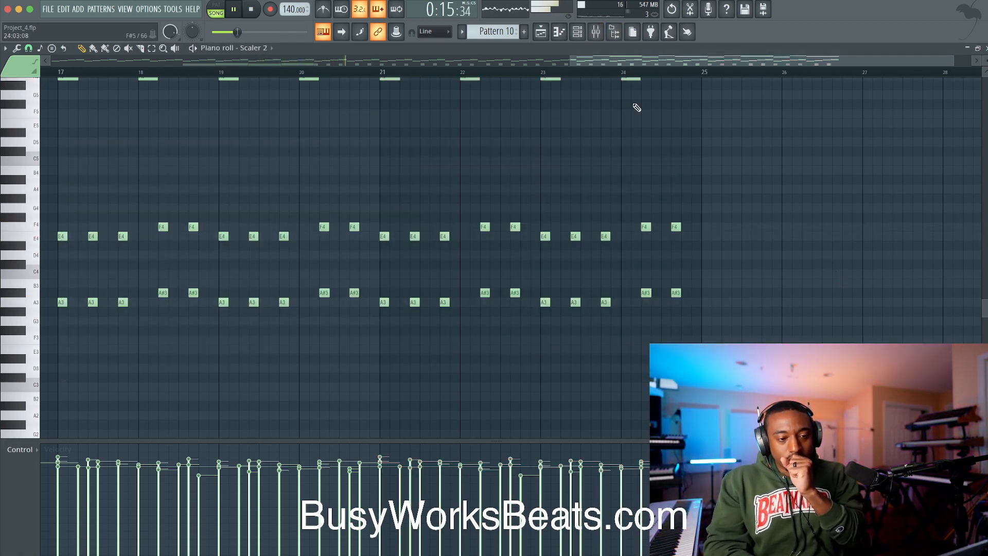
left_click(597, 33)
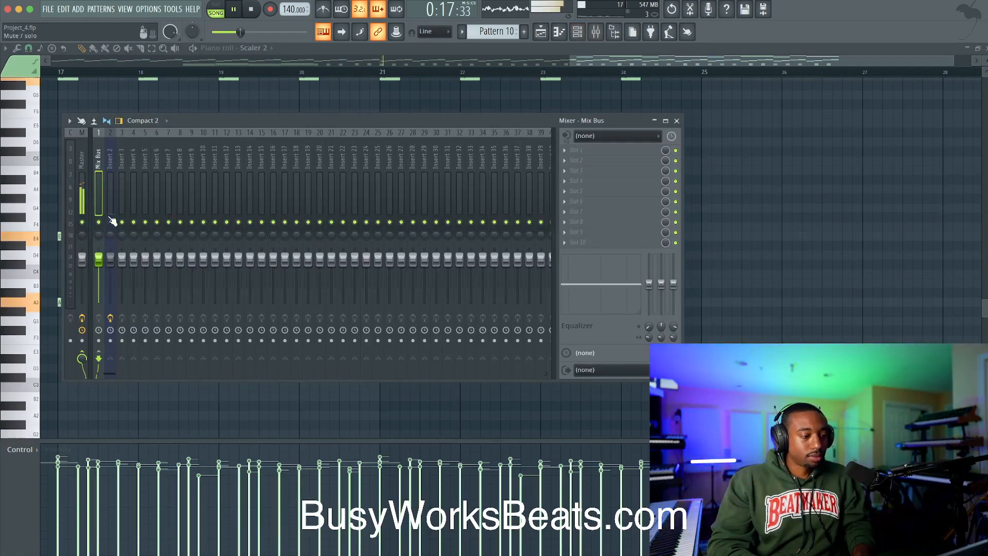
left_click(676, 121)
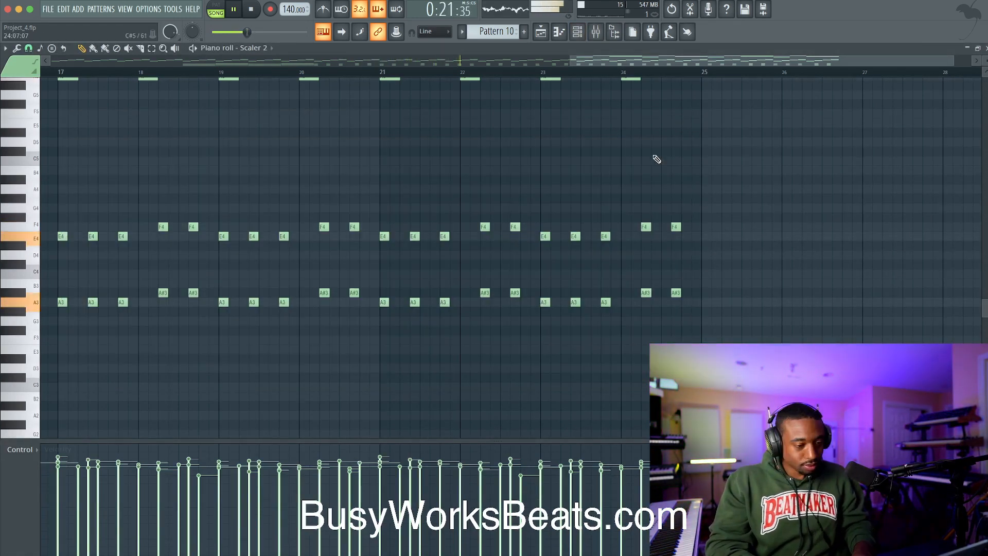
Review the high countermelody and the lower melody in bars 17 to 24, stopping playback near bar 24.
scroll(657, 160, "up", 4)
scroll(657, 159, "up", 8)
scroll(393, 110, "down", 3)
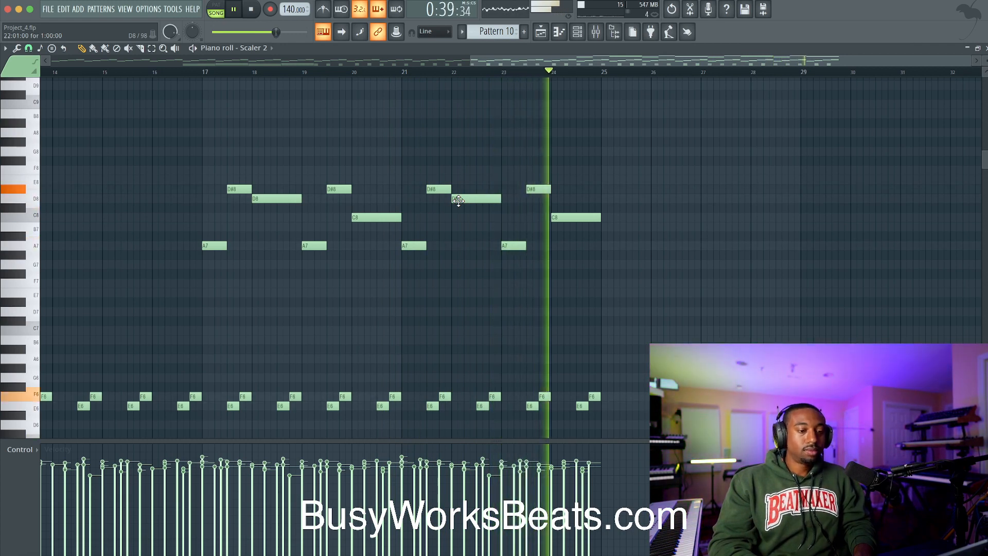
key("space")
left_click_drag(544, 199, 260, 190)
left_click(293, 198)
scroll(294, 195, "down", 3)
scroll(294, 195, "down", 4)
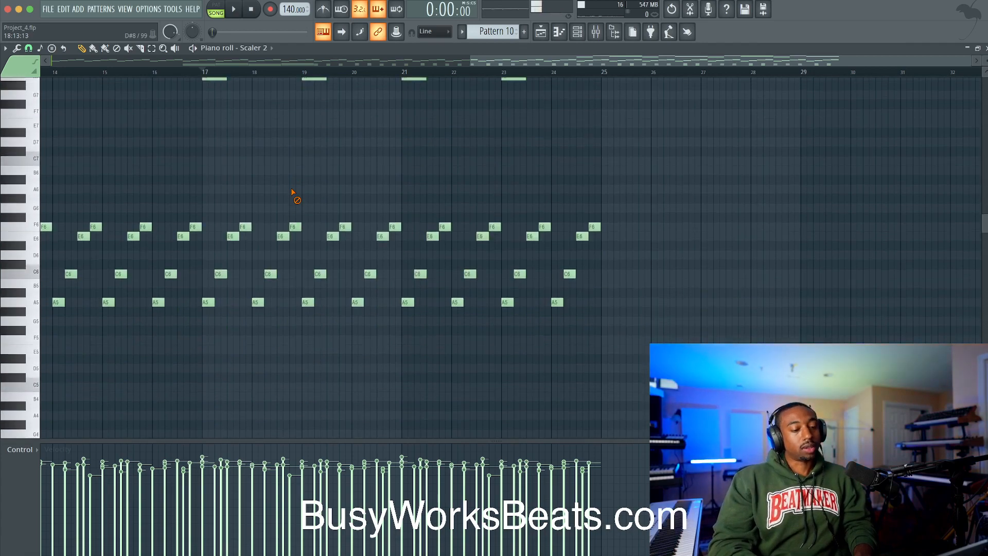
Examine how the repeating melody and the high countermelody are laid out across the whole 24-bar pattern.
scroll(301, 194, "left", 5)
scroll(307, 196, "up", 4)
scroll(307, 195, "down", 5, "ctrl")
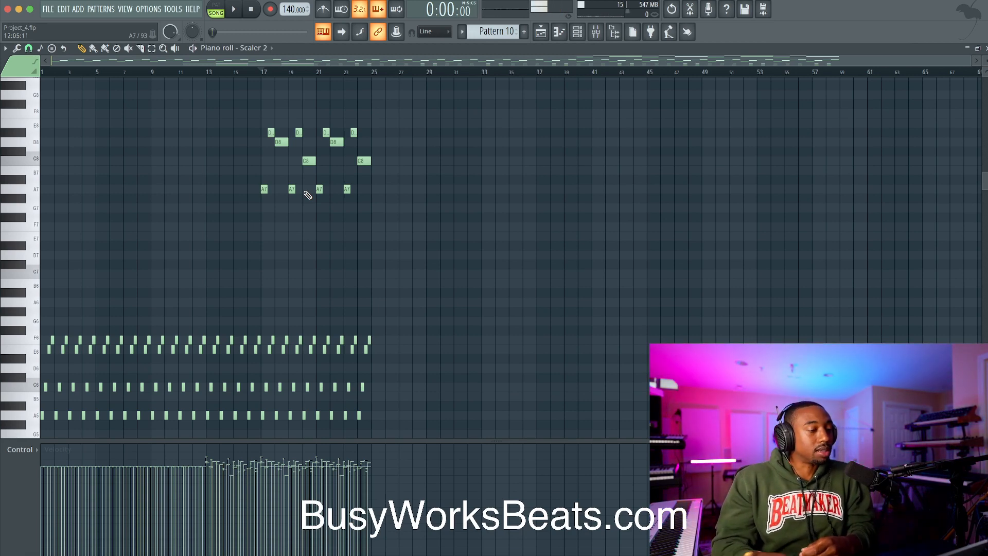
scroll(309, 233, "up", 4, "ctrl")
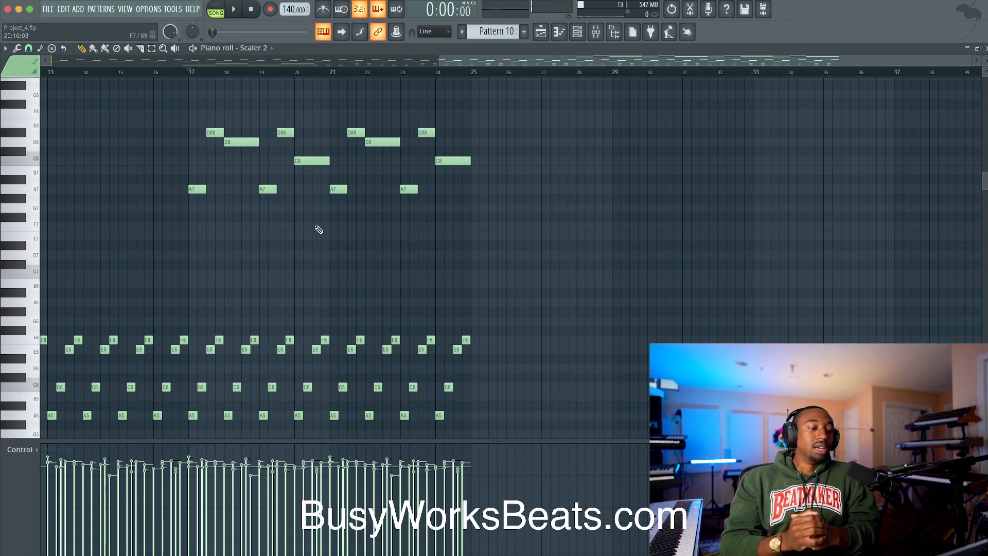
scroll(319, 229, "left", 4)
scroll(318, 230, "up", 1)
scroll(319, 229, "up", 4)
scroll(319, 229, "left", 5)
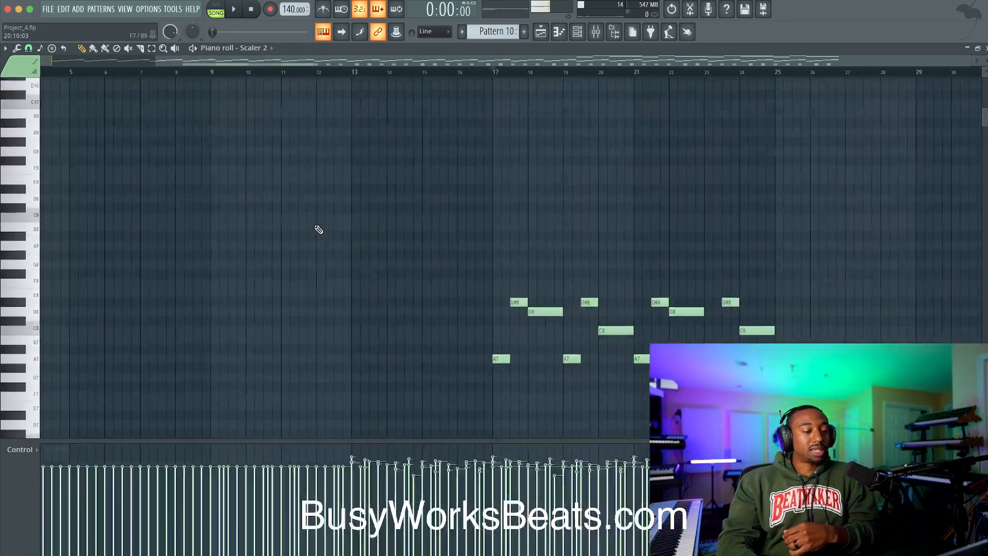
scroll(319, 229, "down", 4)
scroll(344, 202, "down", 4)
scroll(344, 202, "left", 1)
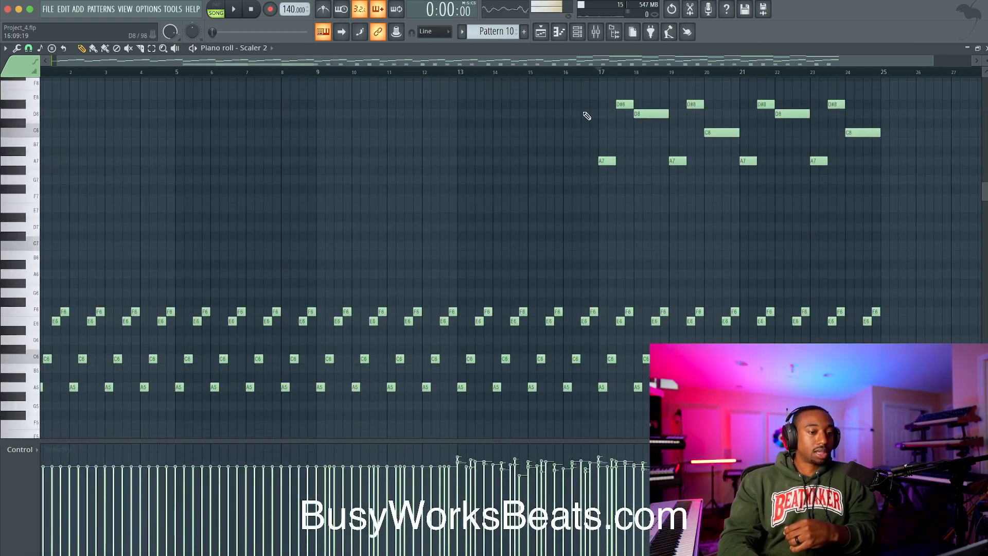
left_click(731, 0)
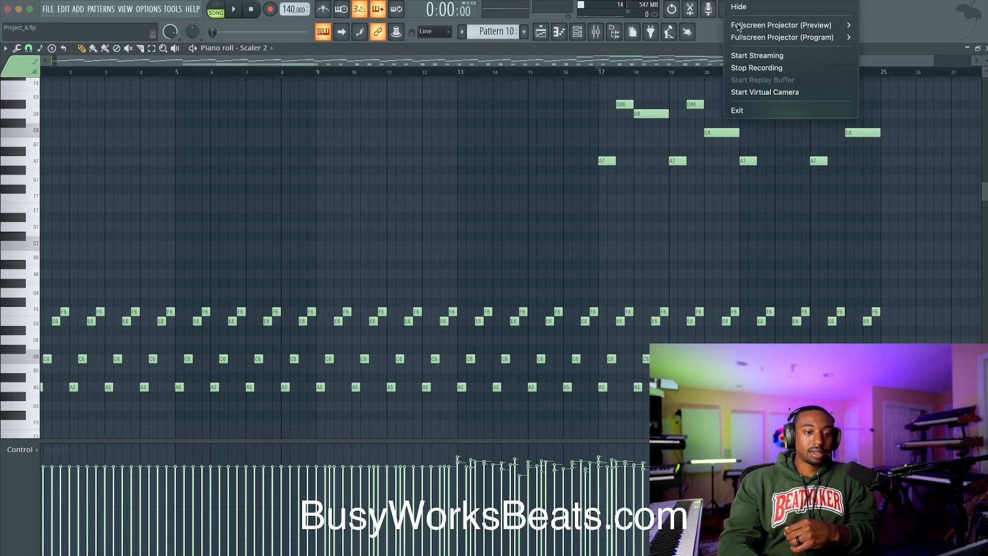